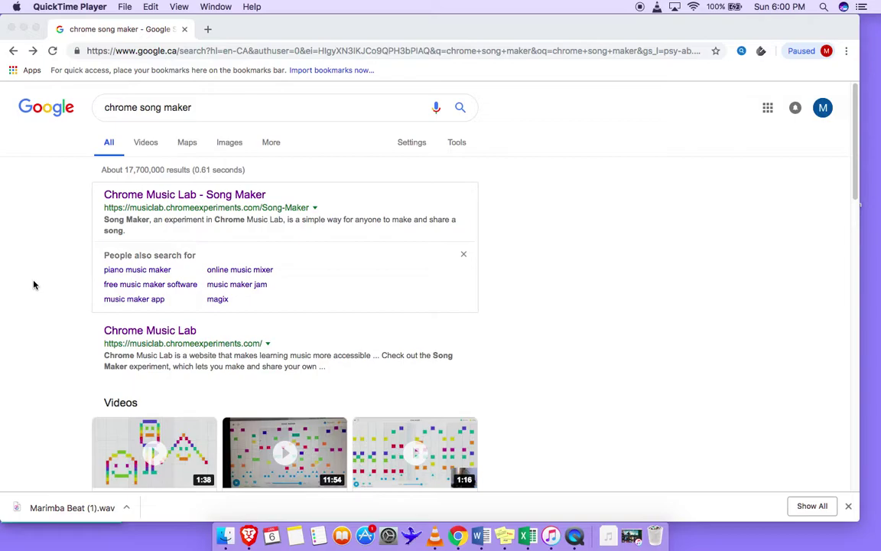
Open the Chrome Music Lab - Song Maker page from the "chrome song maker" search results
left_click(217, 114)
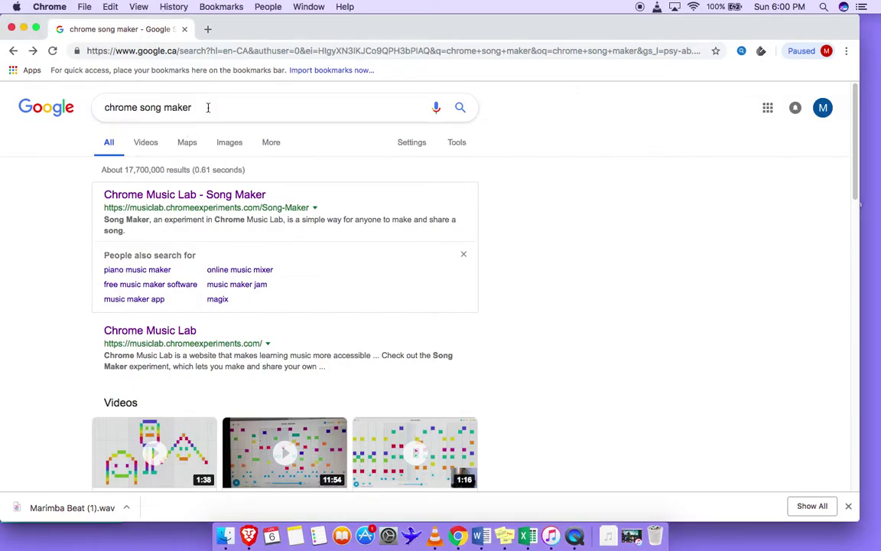
left_click(208, 108)
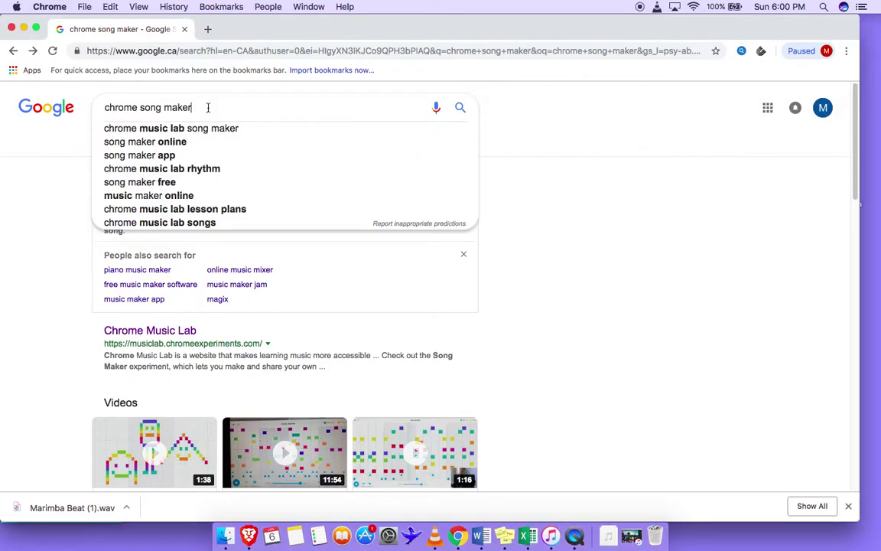
left_click(44, 203)
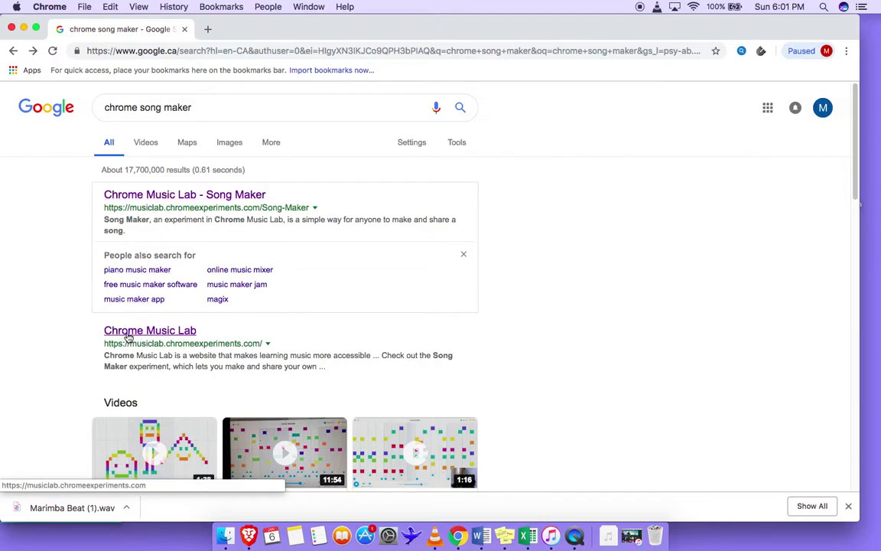
left_click(212, 198)
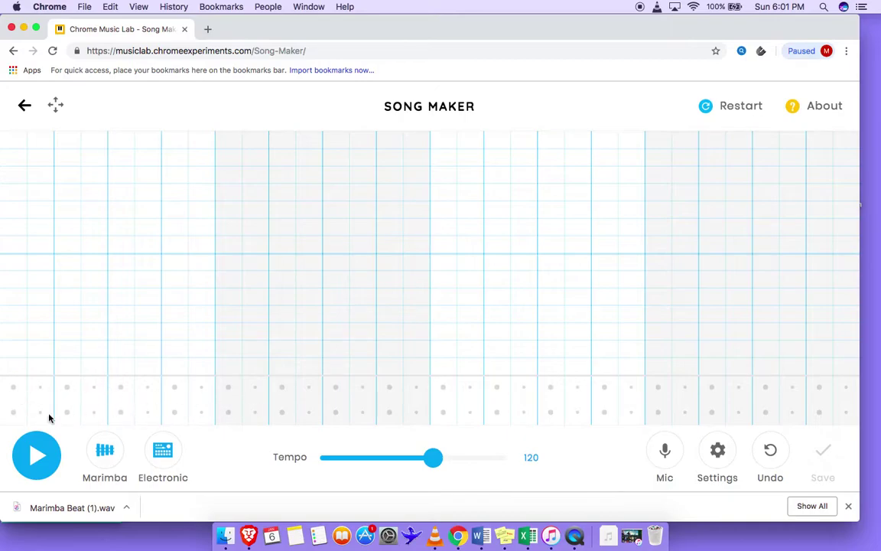
Try a low percussion hit in the first column and cycle through the percussion sounds back to Electronic
left_click(11, 417)
left_click(13, 416)
left_click(164, 453)
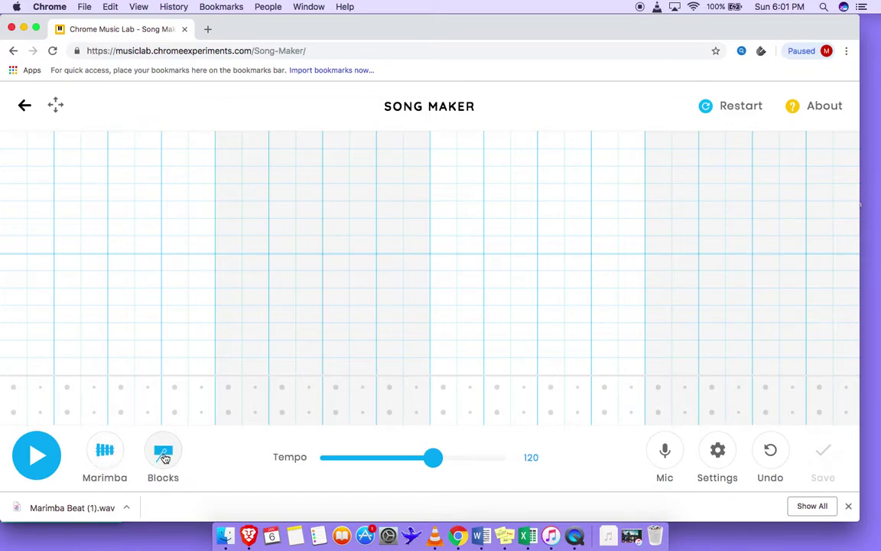
left_click(164, 456)
left_click(168, 455)
left_click(169, 456)
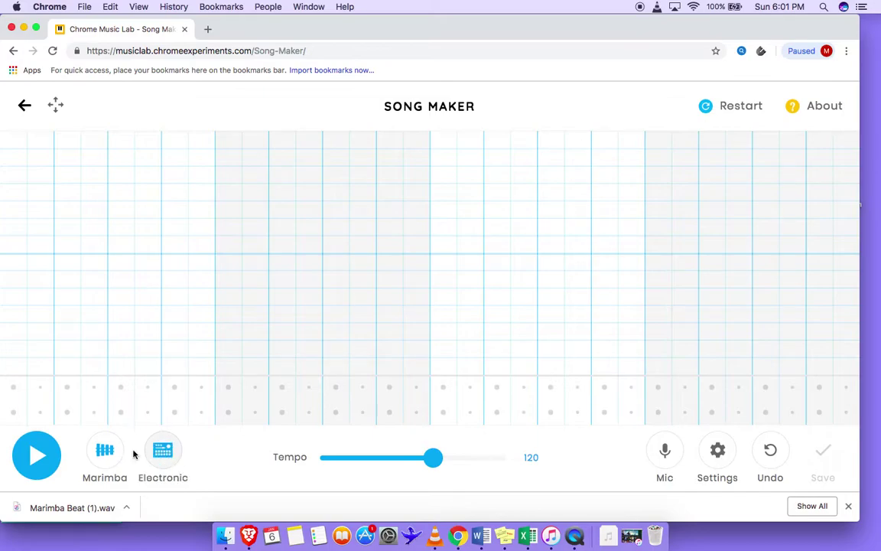
Switch the melody instrument from Marimba to Woodwind
left_click(105, 456)
left_click(105, 457)
left_click(105, 456)
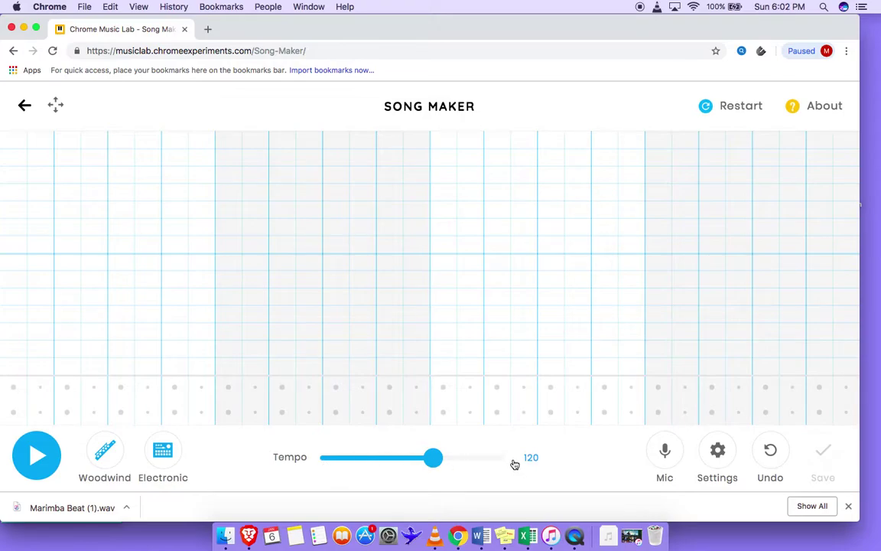
Try longer and shorter song lengths in the settings and confirm with the length back at 4 bars
left_click(721, 455)
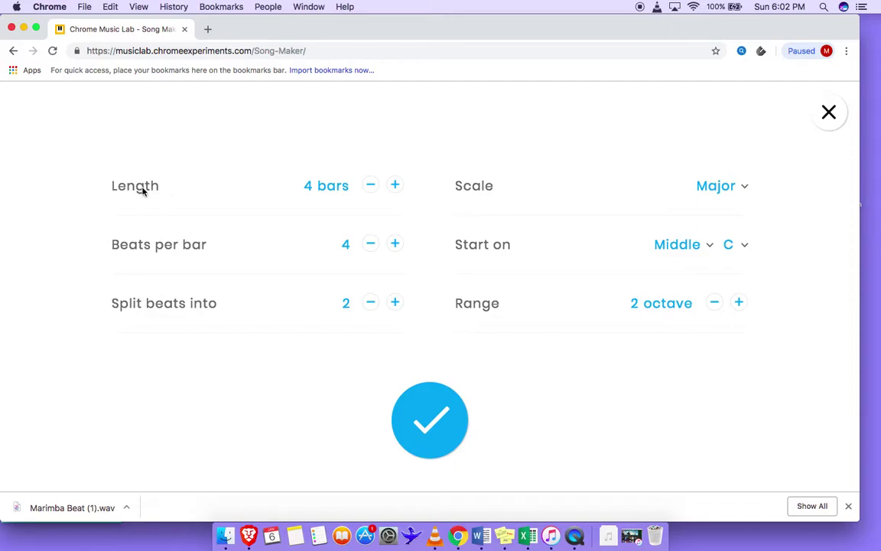
double_click(307, 187)
left_click(395, 191)
double_click(395, 192)
triple_click(395, 191)
triple_click(394, 191)
left_click(395, 192)
double_click(371, 188)
triple_click(371, 188)
double_click(371, 188)
double_click(371, 189)
double_click(371, 188)
left_click(371, 188)
left_click(398, 190)
left_click(398, 189)
left_click(398, 190)
left_click(397, 190)
left_click(371, 187)
left_click(371, 187)
left_click(371, 187)
left_click(414, 414)
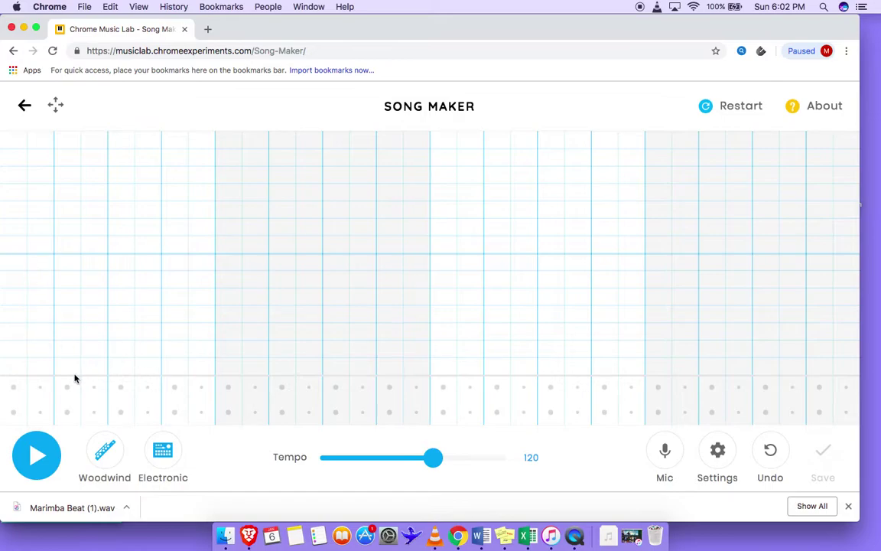
Place circle beats in the lower percussion row on every third column, from the first column through column 31
left_click(13, 413)
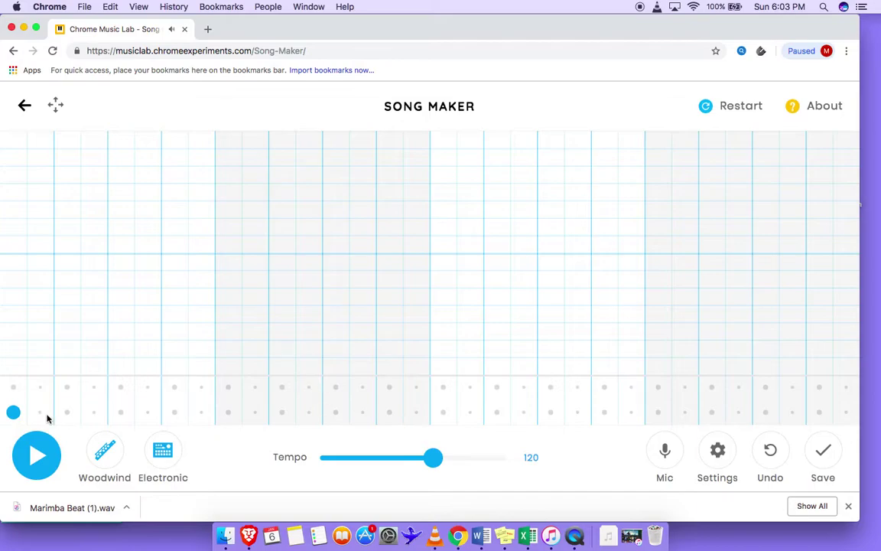
left_click(94, 413)
left_click(174, 413)
left_click(281, 413)
left_click(282, 413)
left_click(256, 413)
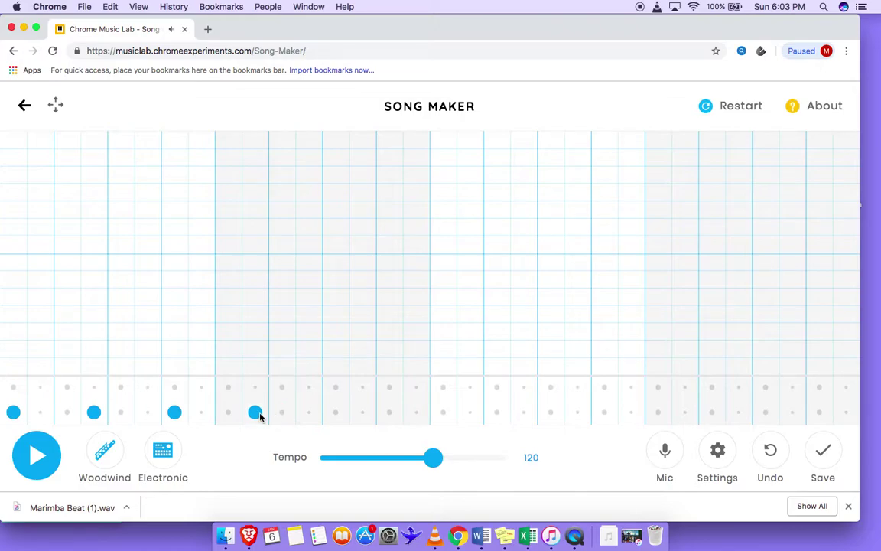
left_click(335, 414)
left_click(418, 414)
left_click(497, 414)
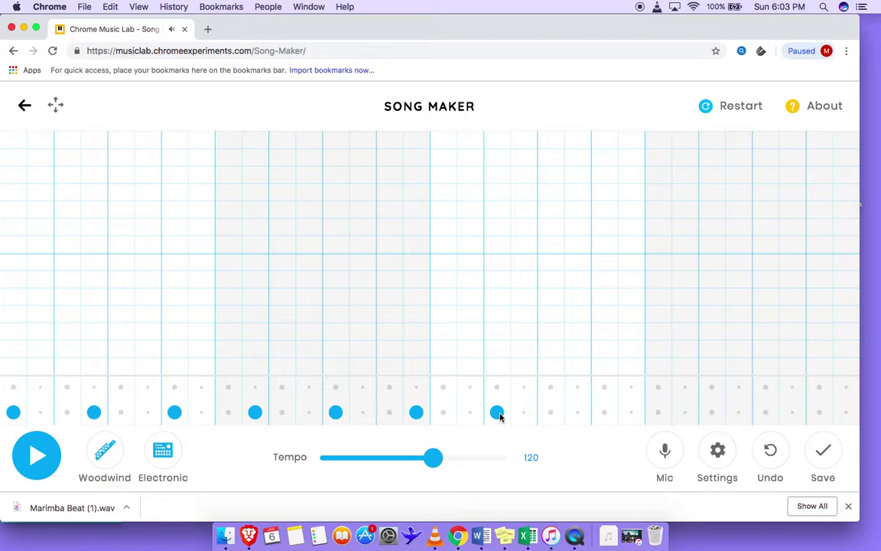
left_click(577, 413)
left_click(658, 414)
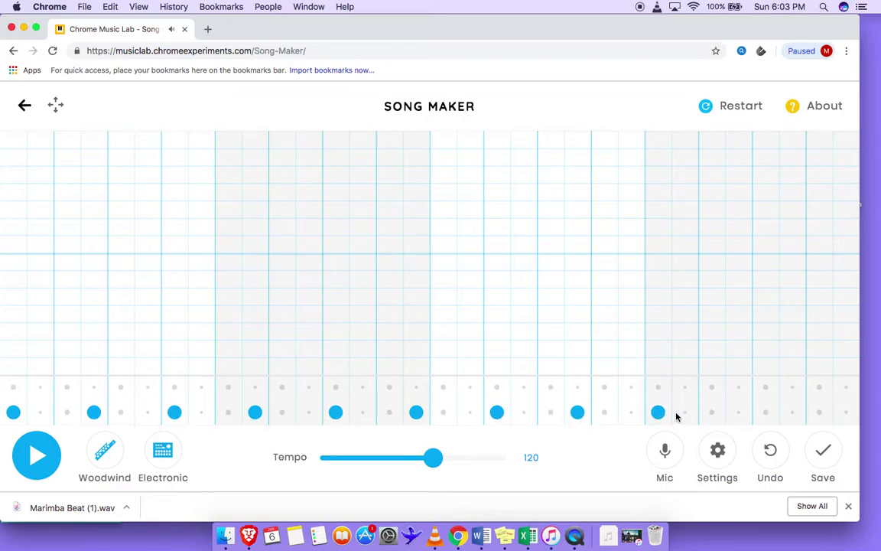
left_click(739, 414)
left_click(820, 414)
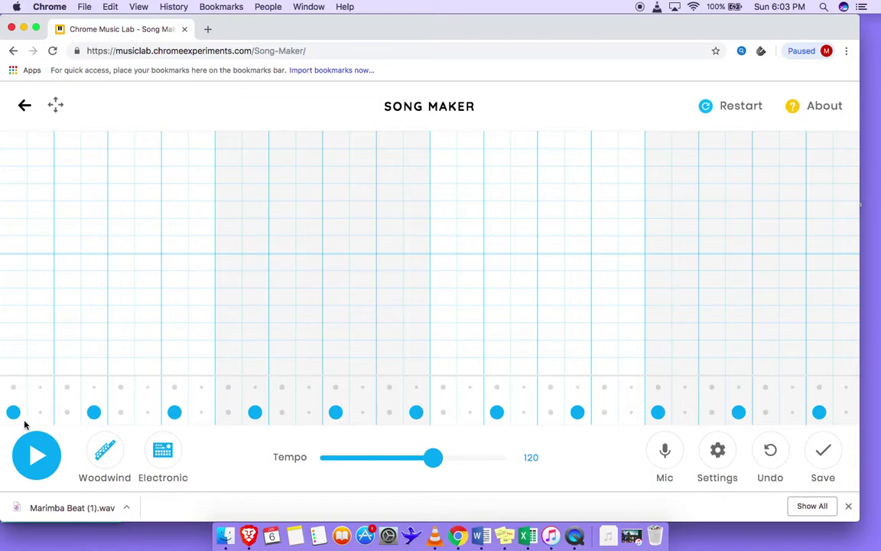
Play back the circle beat pattern and stop it
left_click(34, 457)
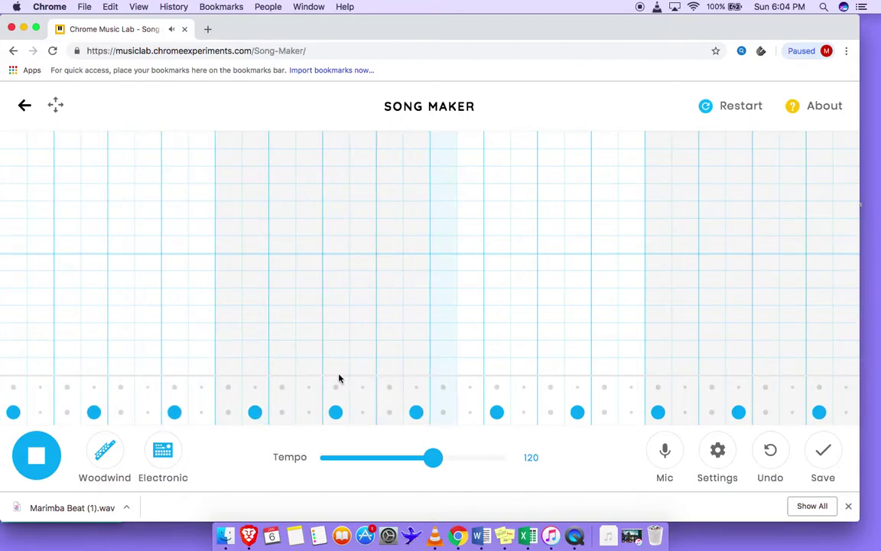
key("space")
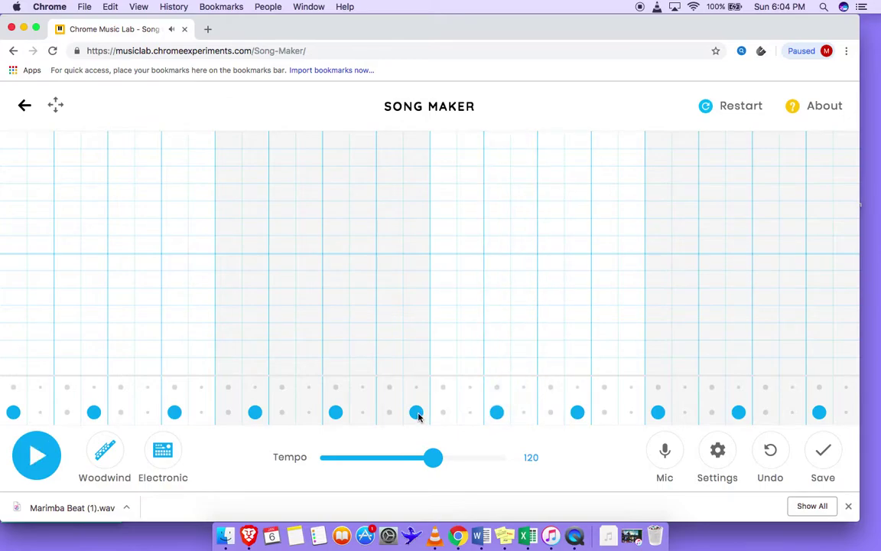
left_click(417, 413)
left_click(388, 414)
left_click(389, 413)
key("space")
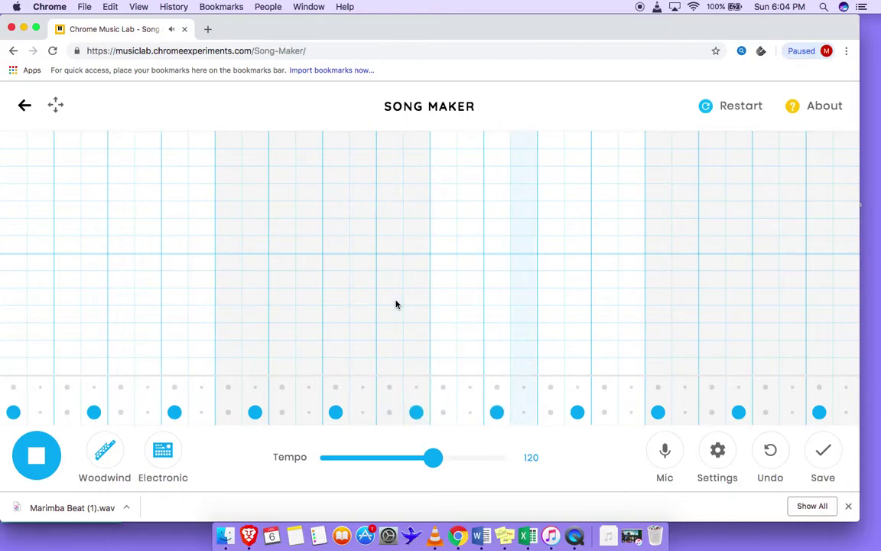
key("space")
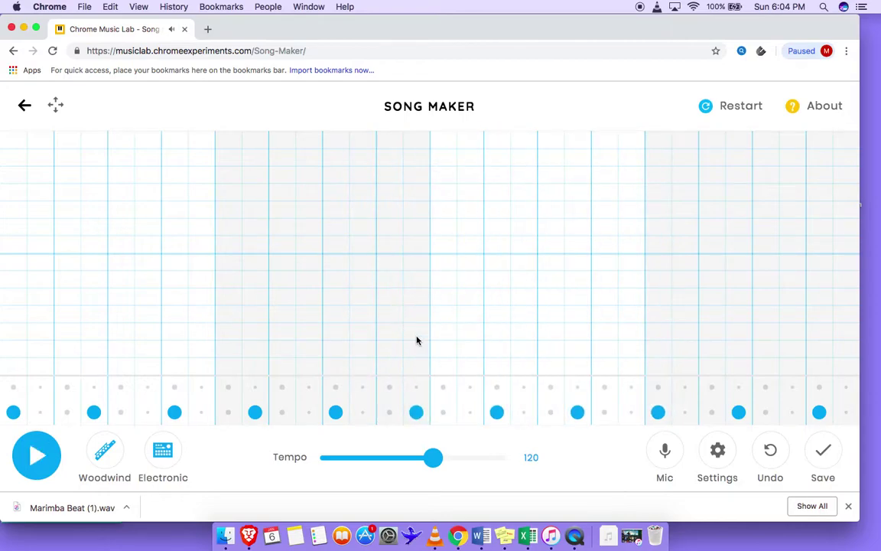
Set the tempo to 240 and play back the pattern at that speed, then stop it
left_click_drag(435, 459, 527, 458)
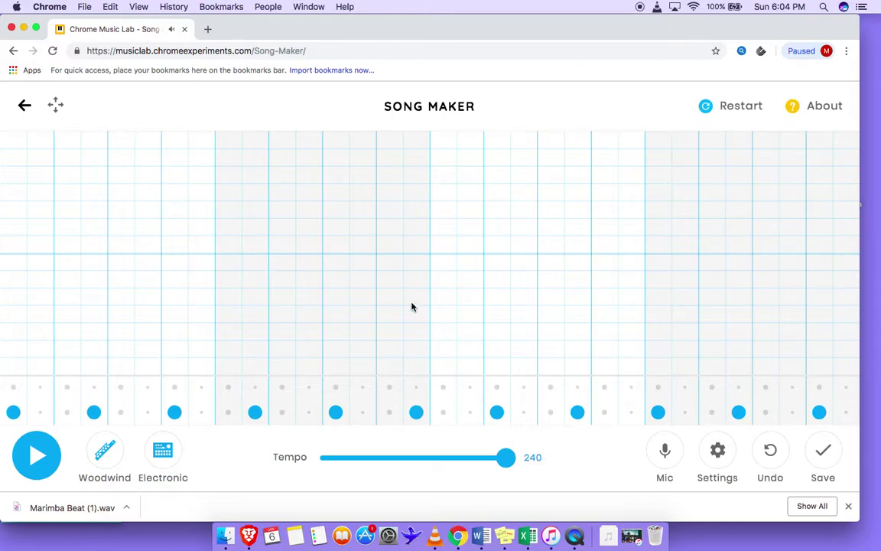
key("space")
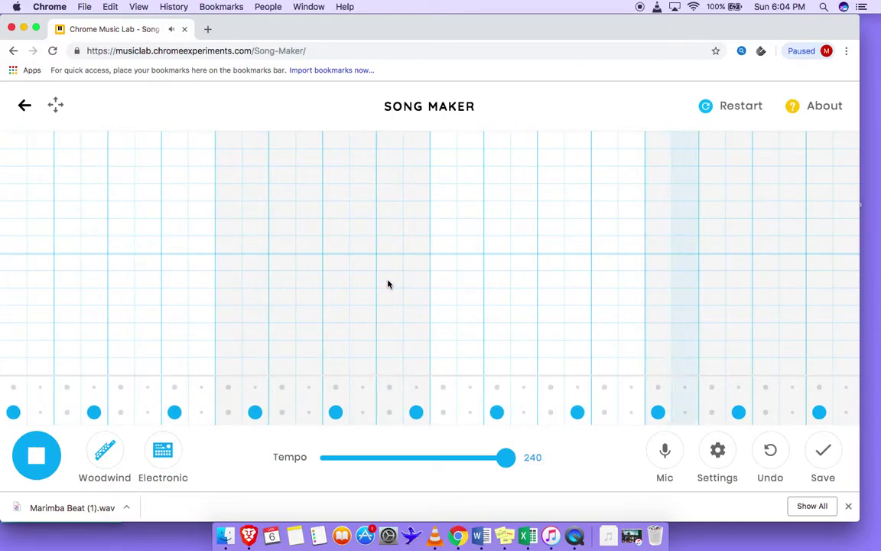
key("space")
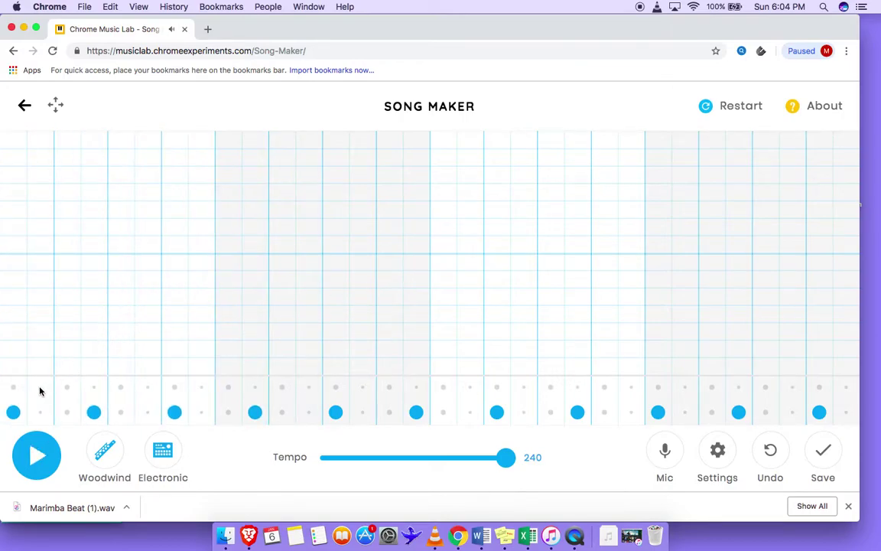
Add triangle beats in the upper percussion row at columns 4, 10, 16, 19, 25 and 31, and play back the rhythm
left_click(94, 388)
left_click(255, 388)
left_click(416, 388)
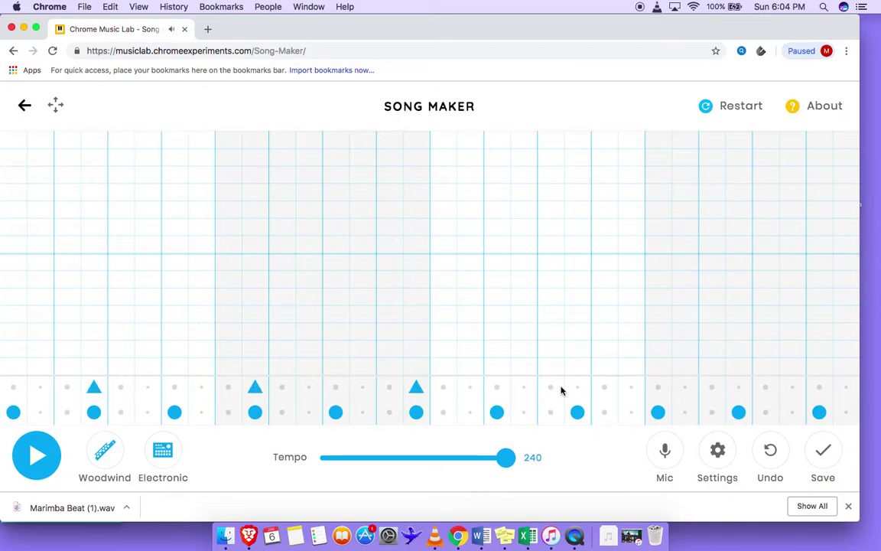
left_click(497, 388)
left_click(658, 388)
left_click(819, 388)
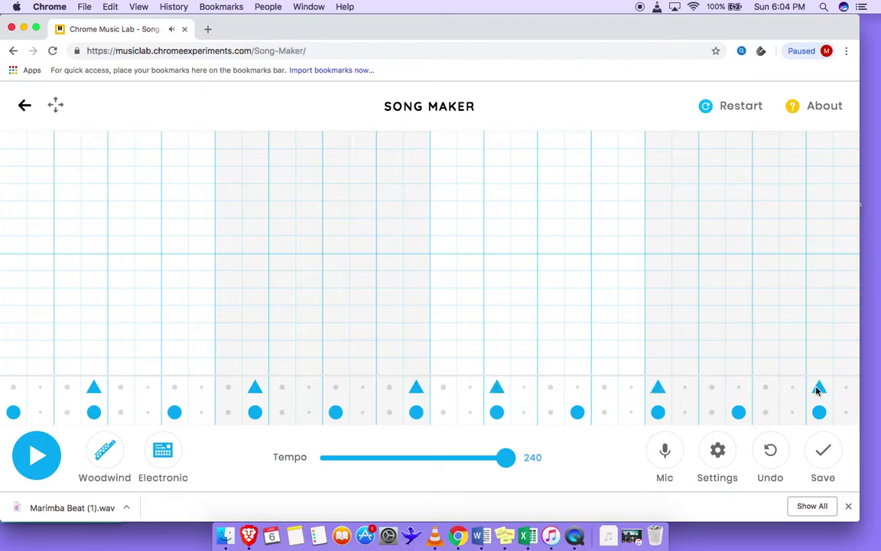
key("space")
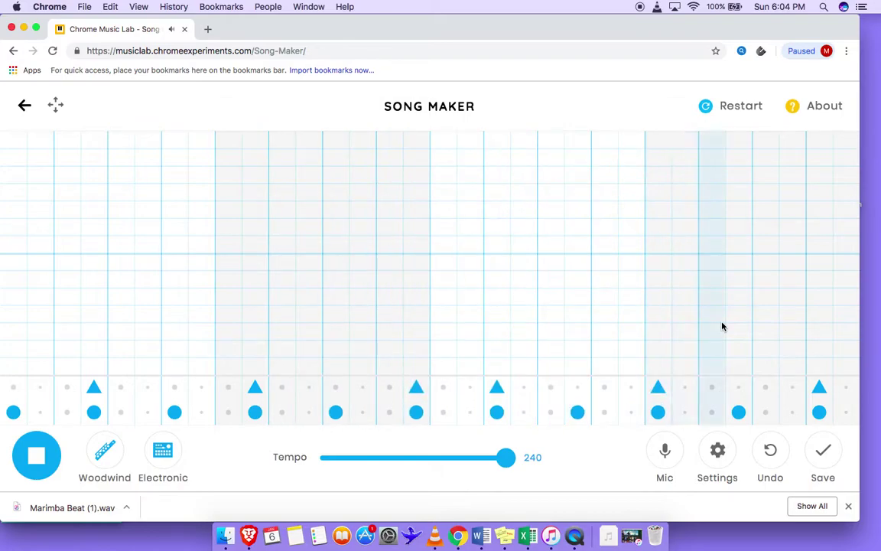
key("space")
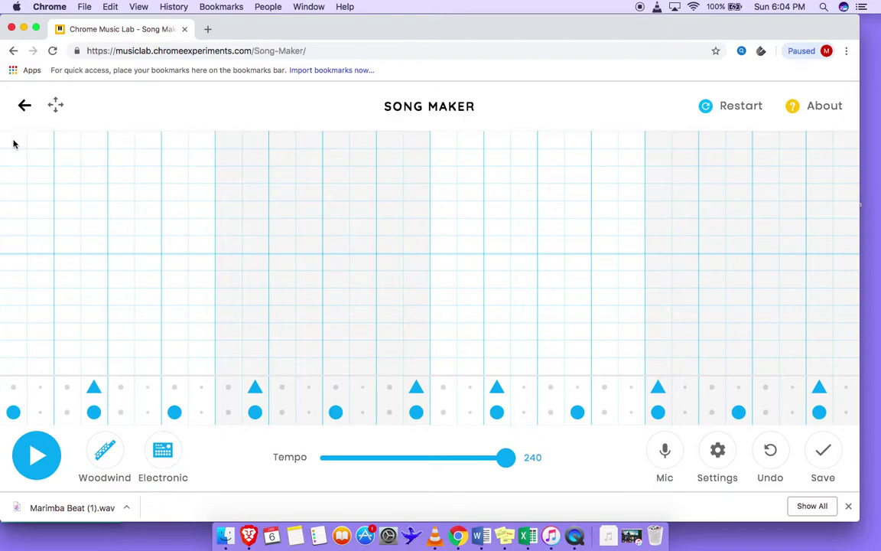
Cycle through the melody instruments and choose Synth
left_click(107, 454)
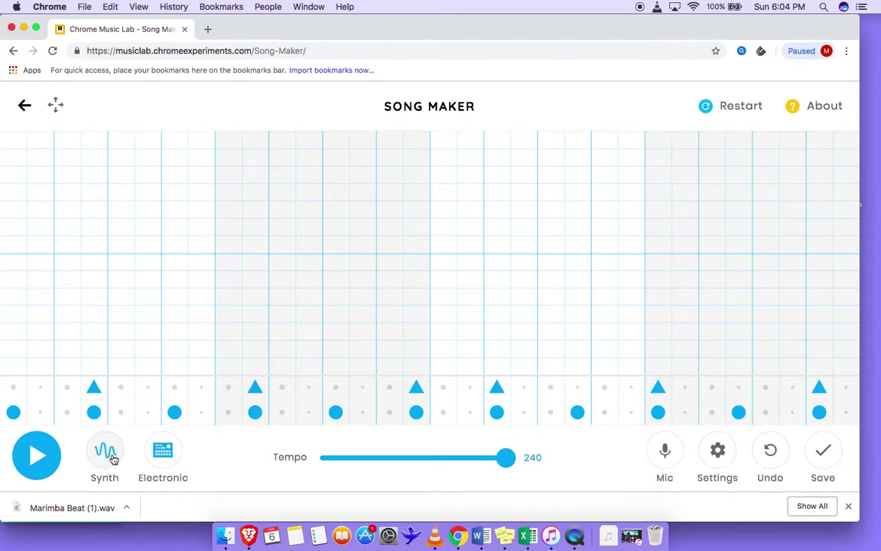
left_click(107, 453)
left_click(108, 453)
left_click(108, 454)
left_click(107, 454)
left_click(112, 456)
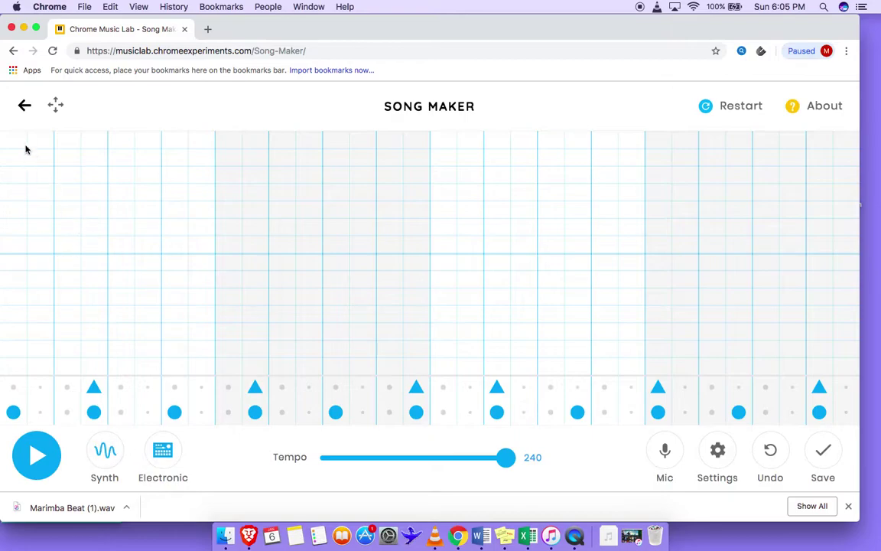
left_click_drag(15, 142, 67, 144)
left_click(39, 144)
left_click(68, 145)
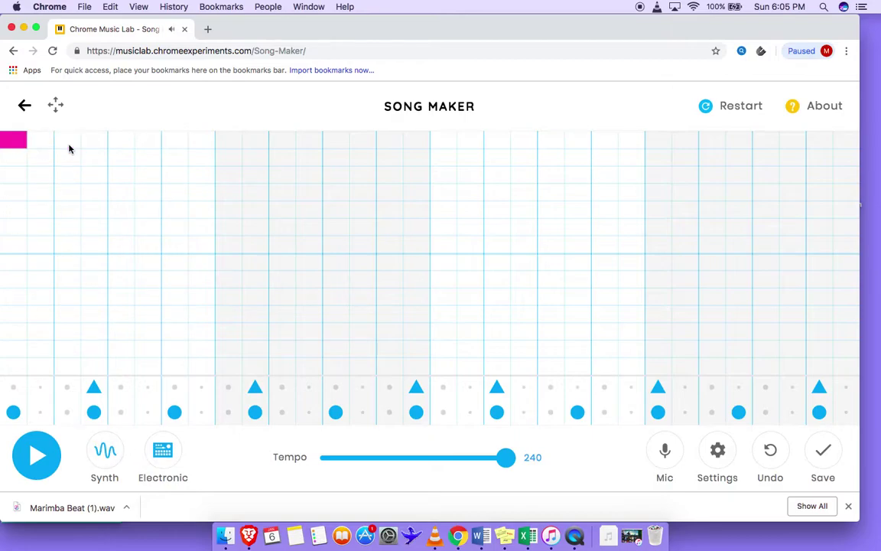
left_click(16, 156)
left_click(37, 140)
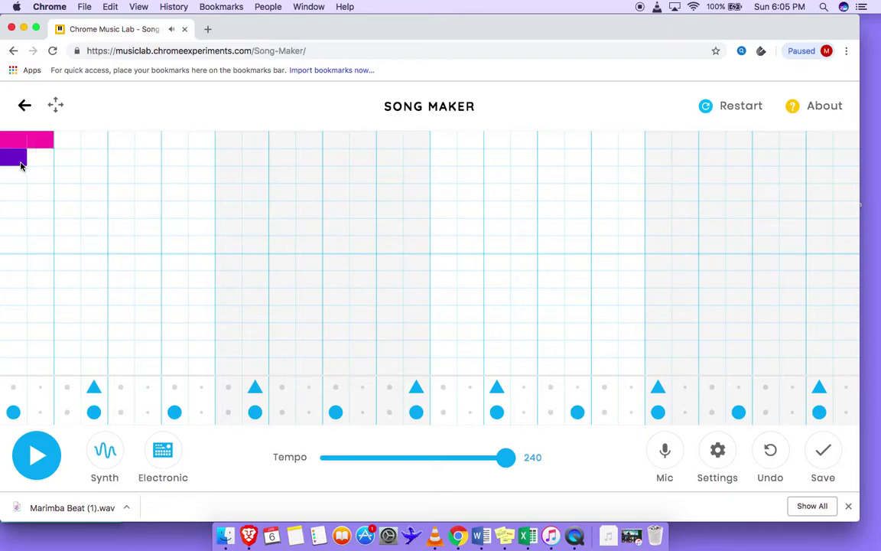
left_click(20, 163)
left_click(20, 141)
left_click(39, 138)
Draw pink notes along the top melody row over columns 1 to 10 and yellow notes along the fifth row over columns 11 to 18
left_click_drag(16, 143, 233, 141)
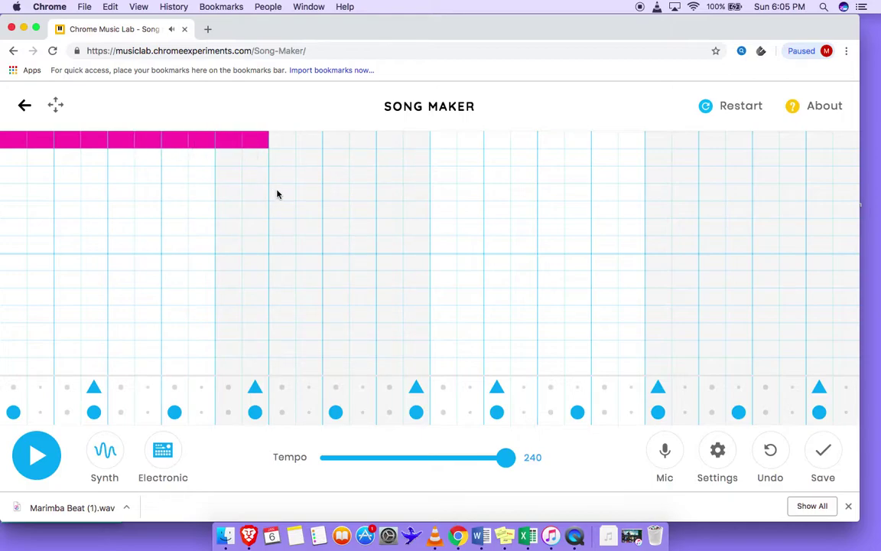
left_click(281, 213)
left_click_drag(281, 216, 473, 215)
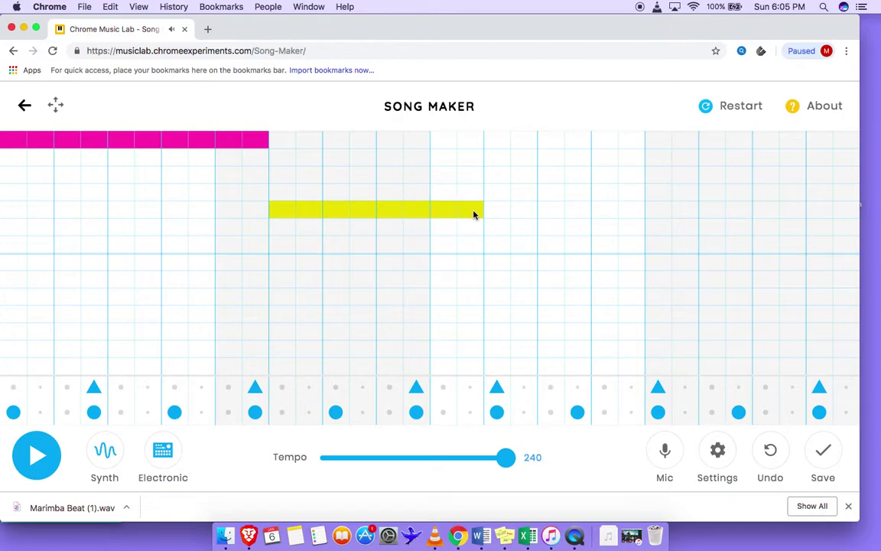
Alternate purple ninth-row and orange sixth-row notes on every second column from column 19 to 31, and play the song
left_click(502, 281)
left_click(562, 228)
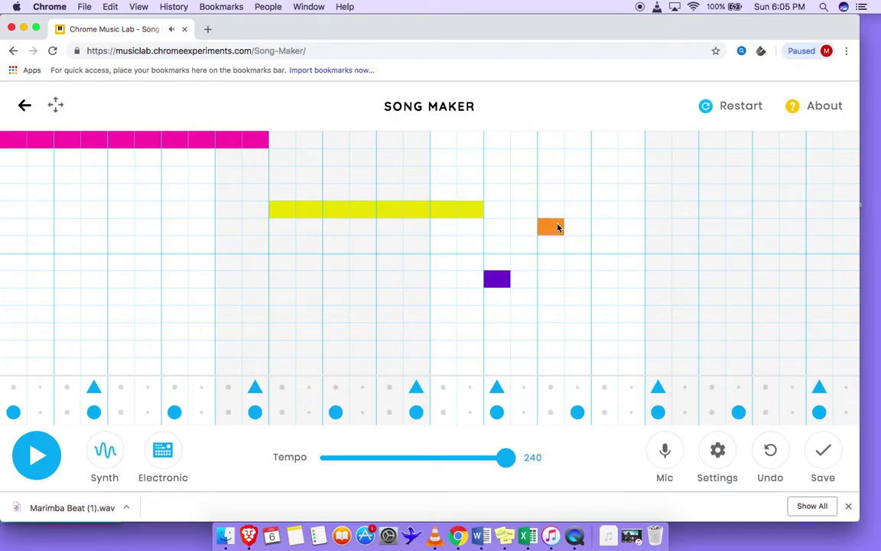
left_click(606, 283)
left_click(663, 225)
left_click(715, 279)
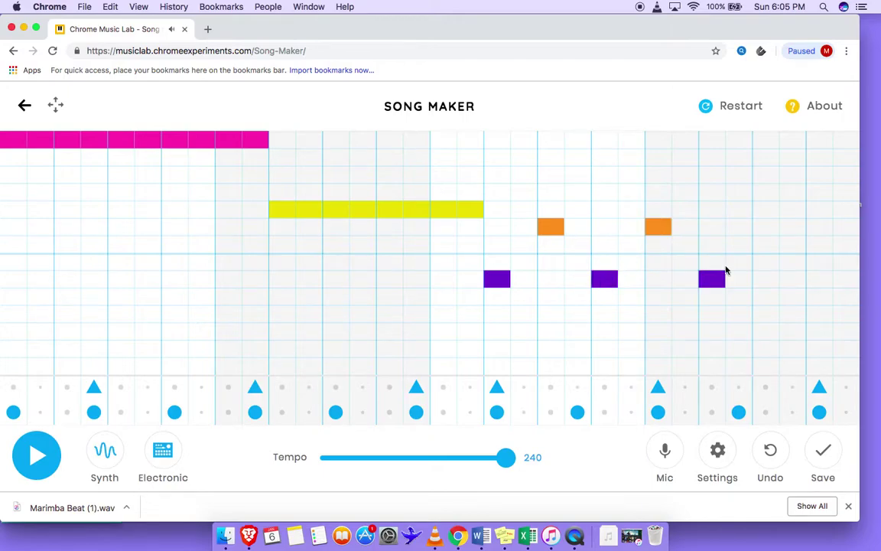
left_click(765, 228)
left_click(817, 278)
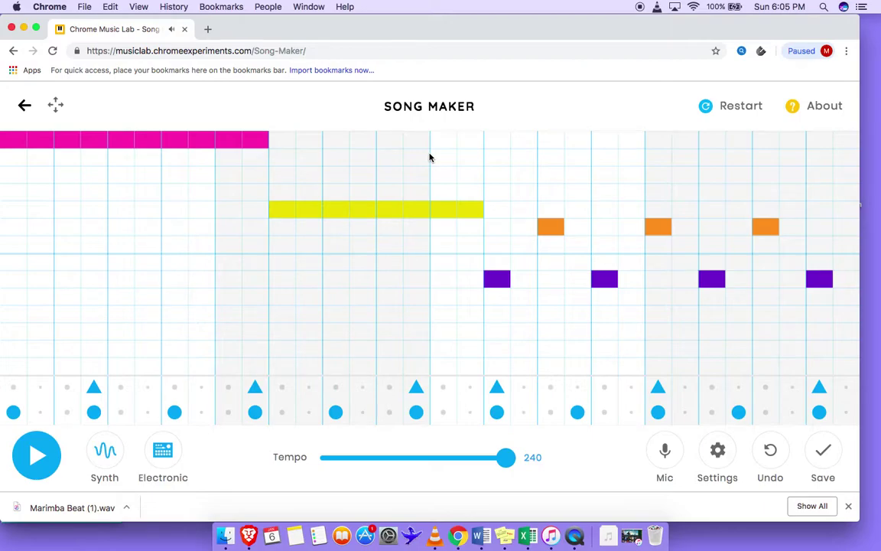
key("space")
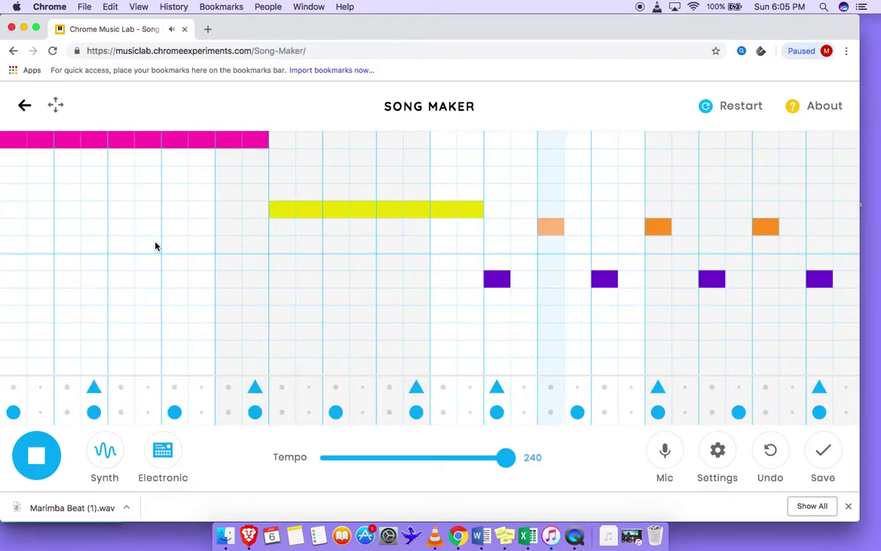
Stop playback, save the song, download it as a WAV file, and return to the song grid
key("space")
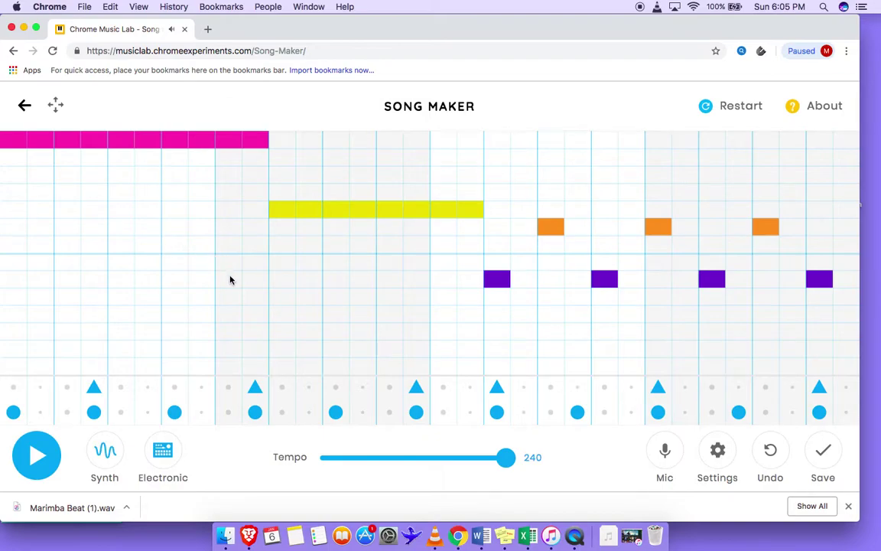
left_click(824, 459)
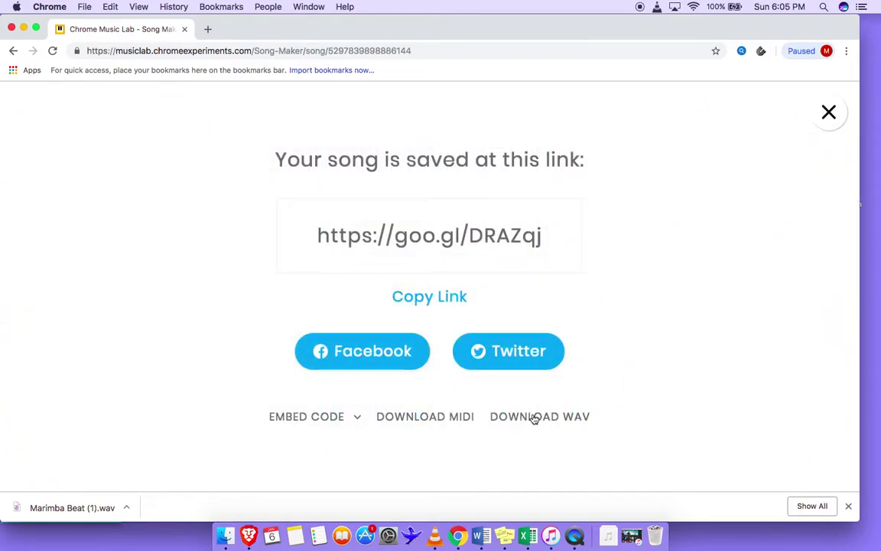
left_click(534, 418)
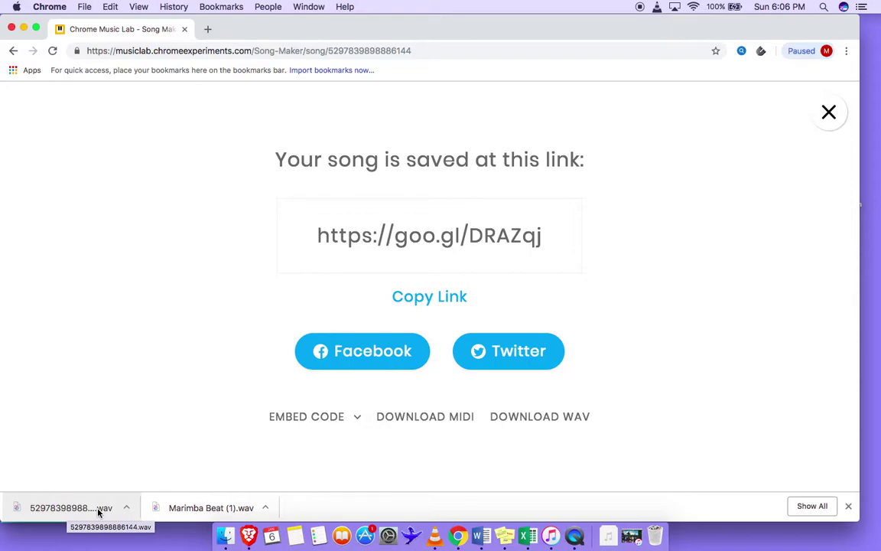
left_click(127, 508)
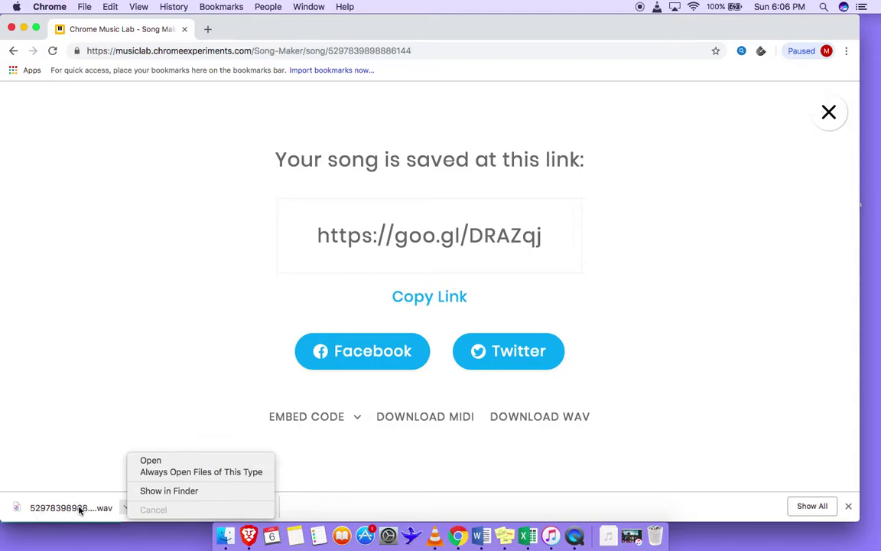
left_click(115, 420)
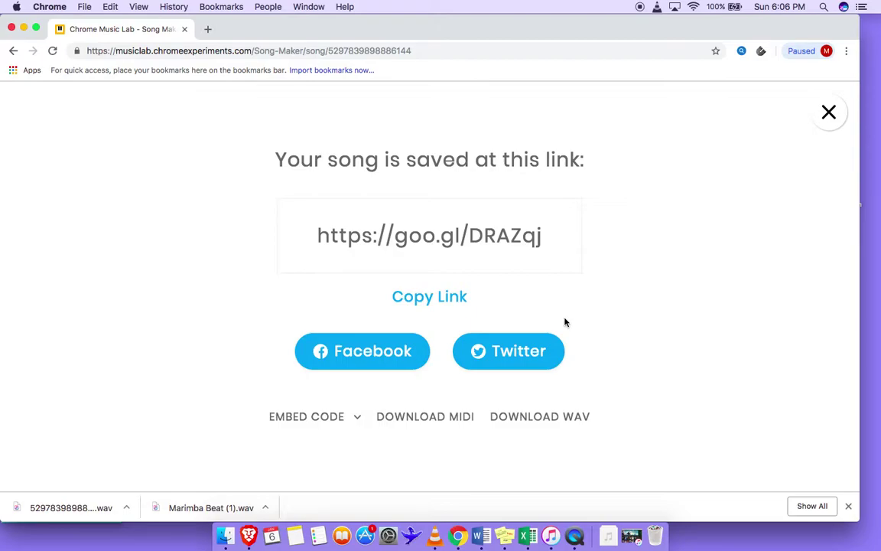
left_click(830, 114)
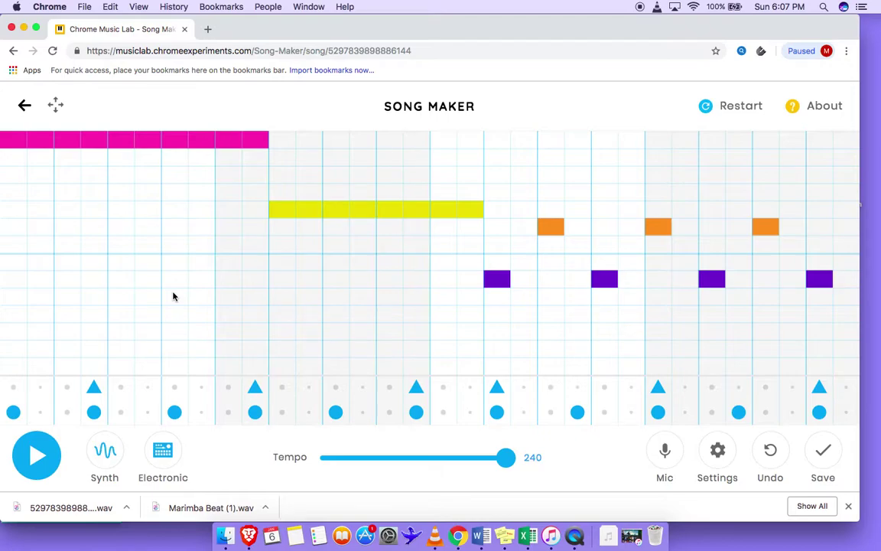
Erase the alternating purple and orange melody notes from columns 19 to 31
key("space")
left_click(498, 280)
left_click(553, 229)
left_click(605, 279)
left_click(658, 228)
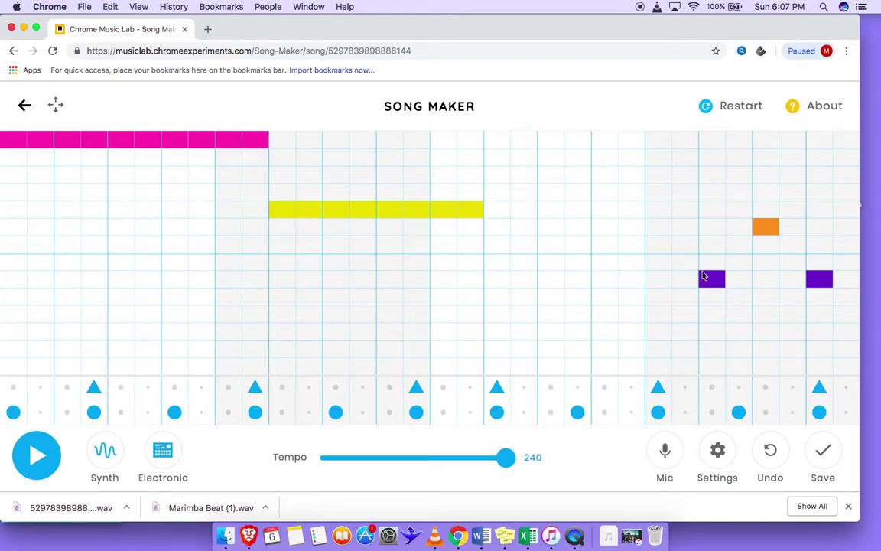
left_click(712, 279)
left_click(766, 228)
left_click(820, 280)
Replace the yellow and pink notes with a sixth-row orange line over columns 1 to 9 and a multicoloured wave over columns 12 to 32
mouse_move(471, 209)
left_mouse_down()
mouse_move(272, 214)
mouse_move(260, 146)
mouse_move(144, 155)
mouse_move(34, 141)
mouse_move(249, 140)
left_mouse_up()
left_click_drag(13, 225, 205, 230)
mouse_move(303, 268)
left_mouse_down()
mouse_move(374, 265)
mouse_move(445, 190)
mouse_move(498, 321)
mouse_move(602, 198)
mouse_move(728, 285)
mouse_move(846, 186)
left_mouse_up()
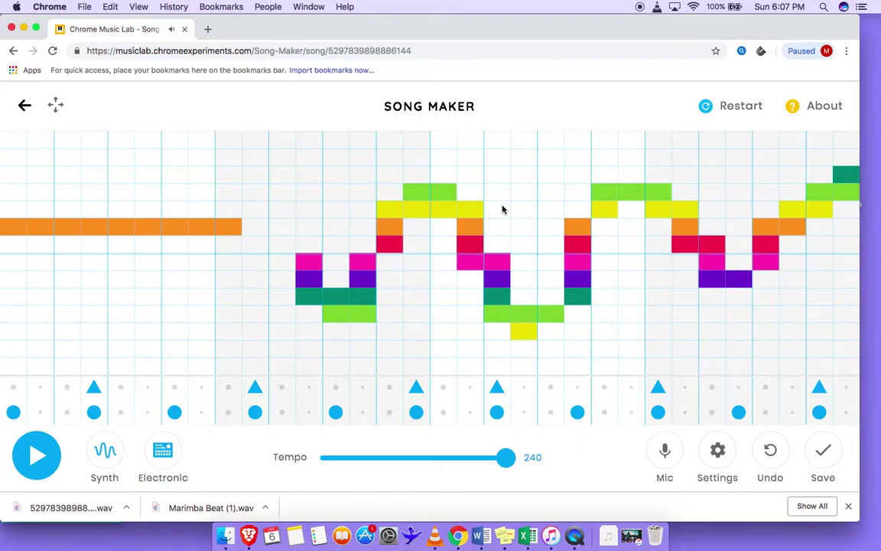
Save this wave version of the song, download it as a WAV file, and return to the grid
left_click(822, 457)
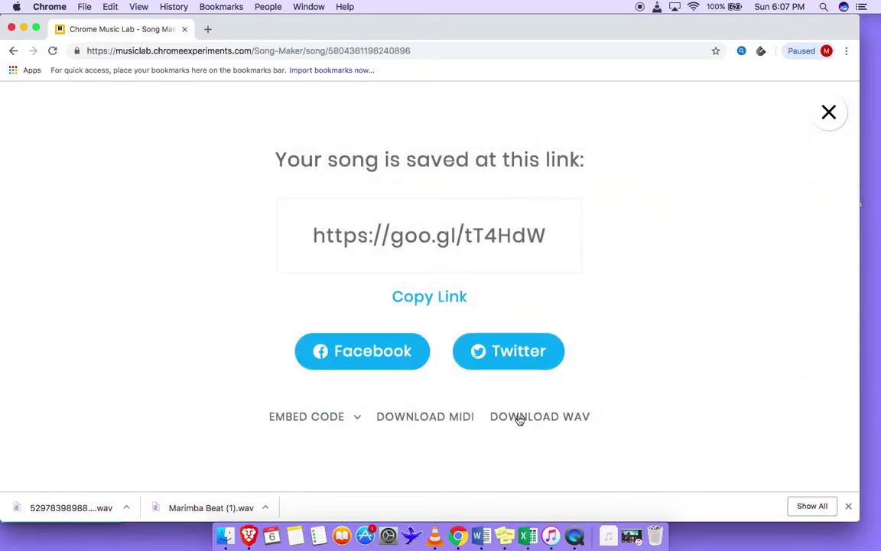
left_click(519, 418)
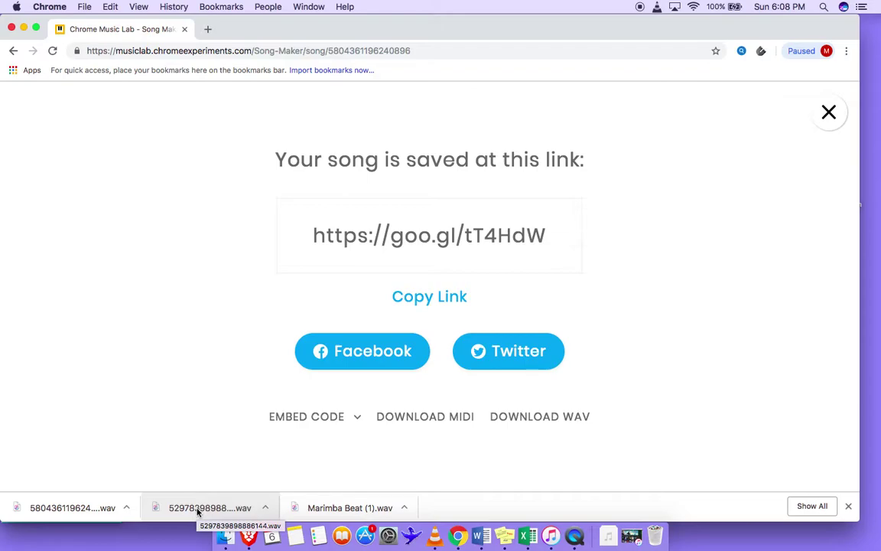
left_click(829, 113)
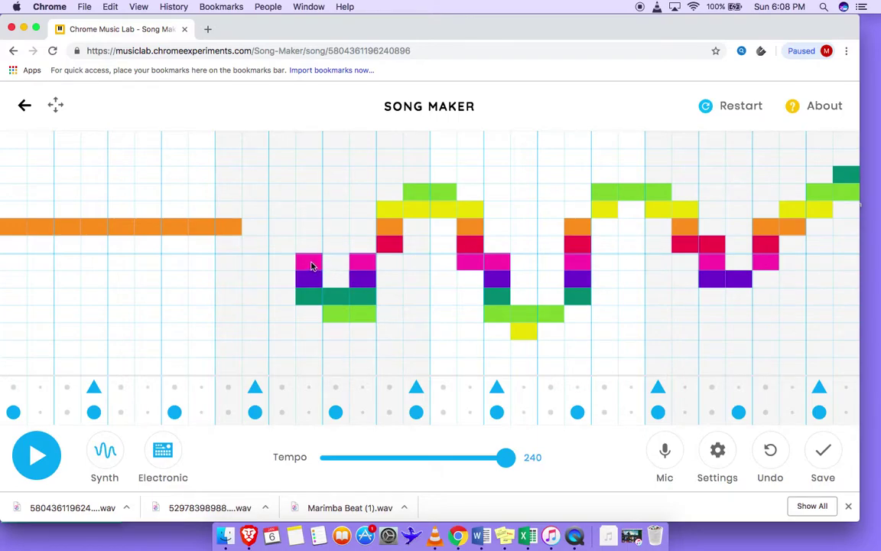
Erase the multicoloured wave notes and set the song length to 8 bars
mouse_move(312, 266)
left_mouse_down()
mouse_move(344, 315)
mouse_move(418, 199)
mouse_move(448, 202)
mouse_move(496, 305)
mouse_move(570, 300)
mouse_move(612, 196)
mouse_move(684, 228)
mouse_move(713, 260)
mouse_move(758, 262)
mouse_move(786, 223)
mouse_move(842, 187)
mouse_move(632, 320)
left_mouse_up()
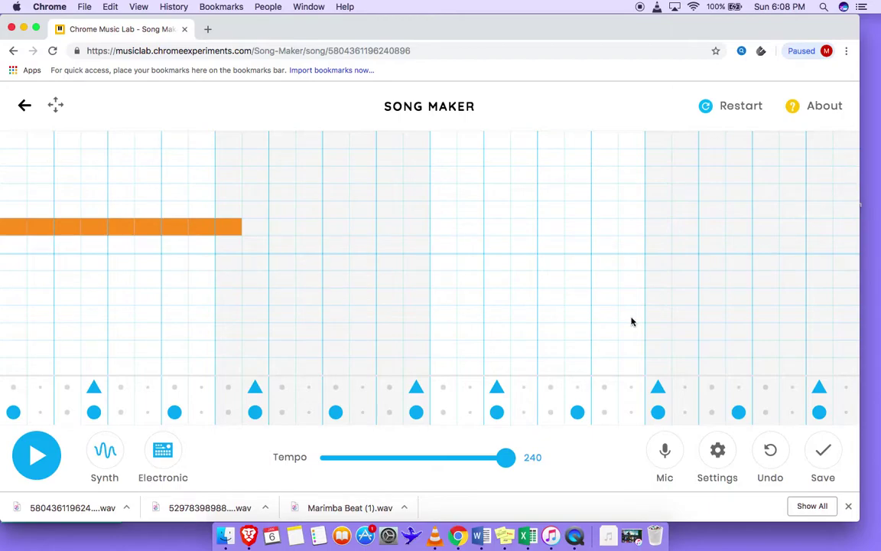
left_click(717, 451)
left_click(397, 185)
left_click(397, 185)
left_click(397, 185)
left_click(397, 185)
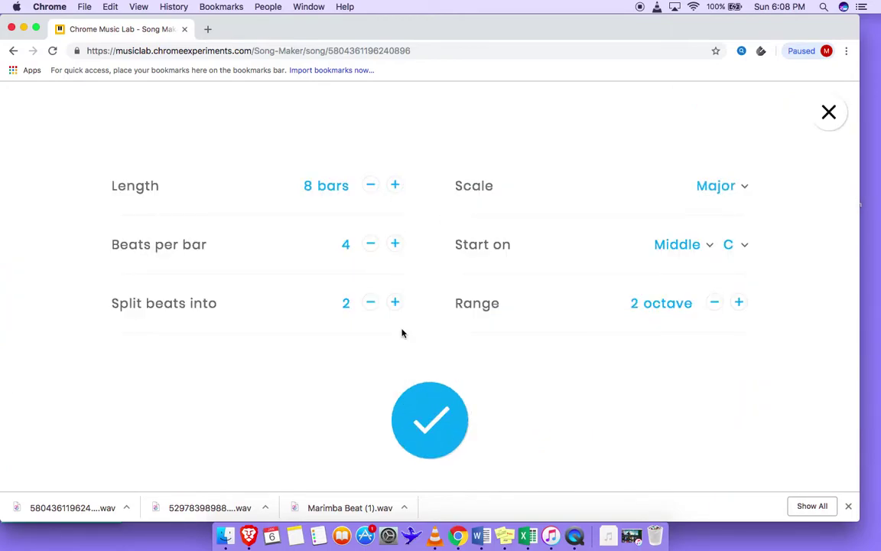
left_click(430, 430)
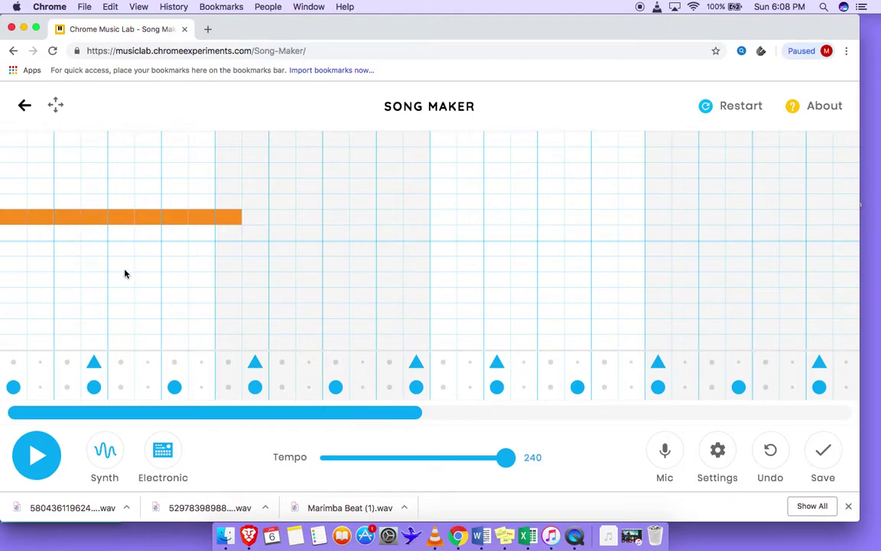
Remove all triangle beats from the upper percussion row and add lower-row circle beats at columns 2, 9, 18, 24 and 30
left_click(93, 362)
left_click(39, 387)
left_click(228, 387)
left_click(255, 366)
left_click(415, 363)
left_click(497, 366)
left_click(470, 388)
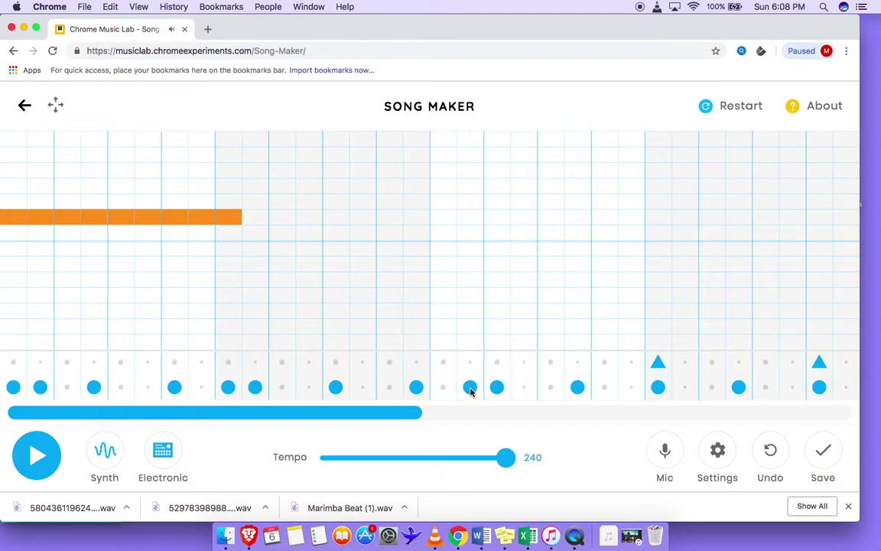
left_click(658, 365)
left_click(631, 387)
left_click(819, 363)
left_click(792, 387)
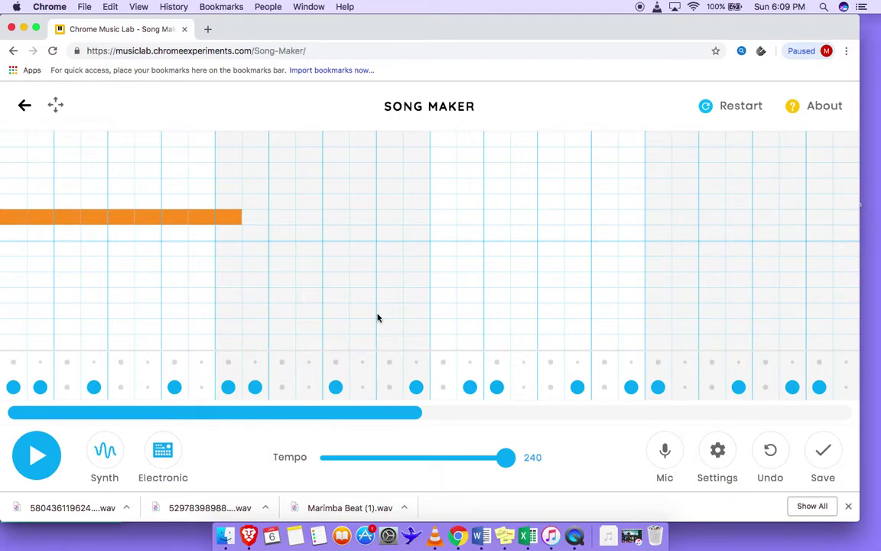
Erase the orange notes from the sixth melody row over columns 1 to 9
left_click(234, 221)
left_click(197, 222)
left_click_drag(197, 222, 22, 211)
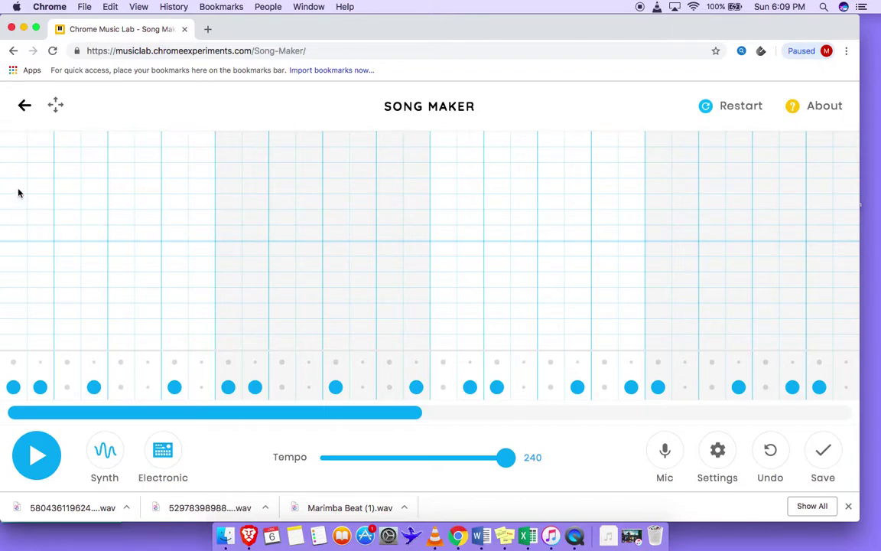
Place paired green fourth-row and red seventh-row notes at columns 1, 6, 10, 14, 18, 22, 26 and 29, and play the song
left_click(17, 187)
left_click(17, 232)
left_click(148, 187)
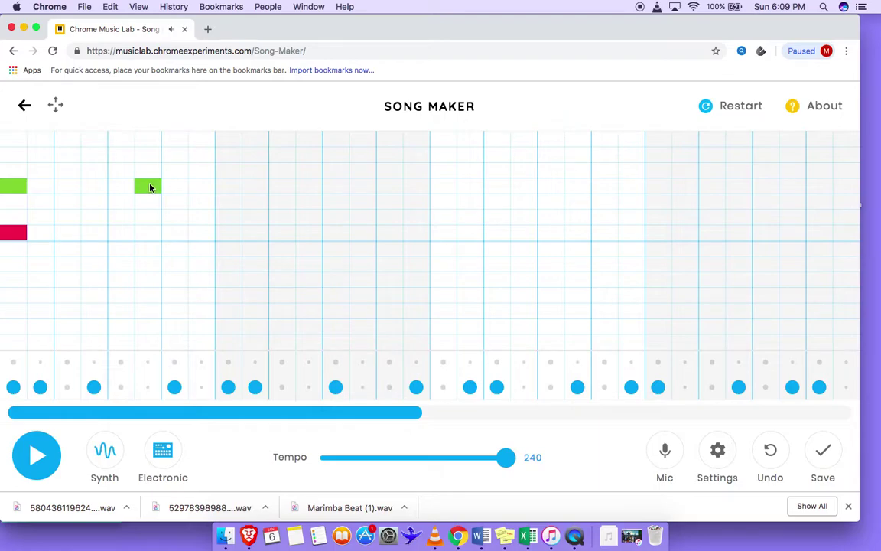
left_click(146, 234)
left_click(258, 233)
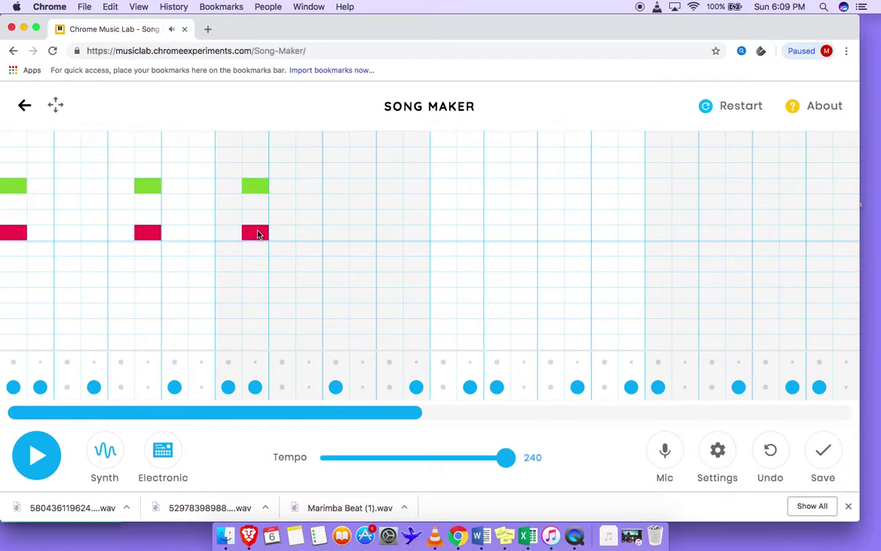
left_click(358, 187)
left_click(357, 234)
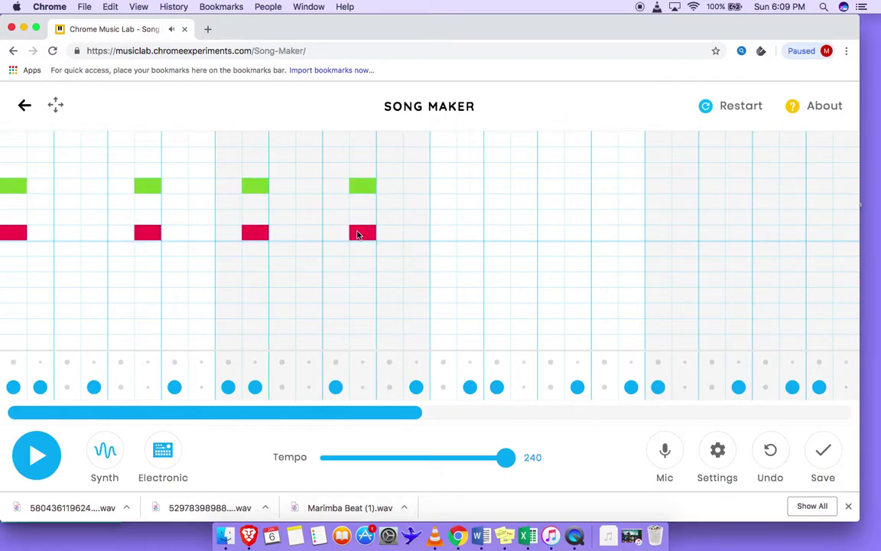
left_click(470, 186)
left_click(468, 233)
left_click(576, 187)
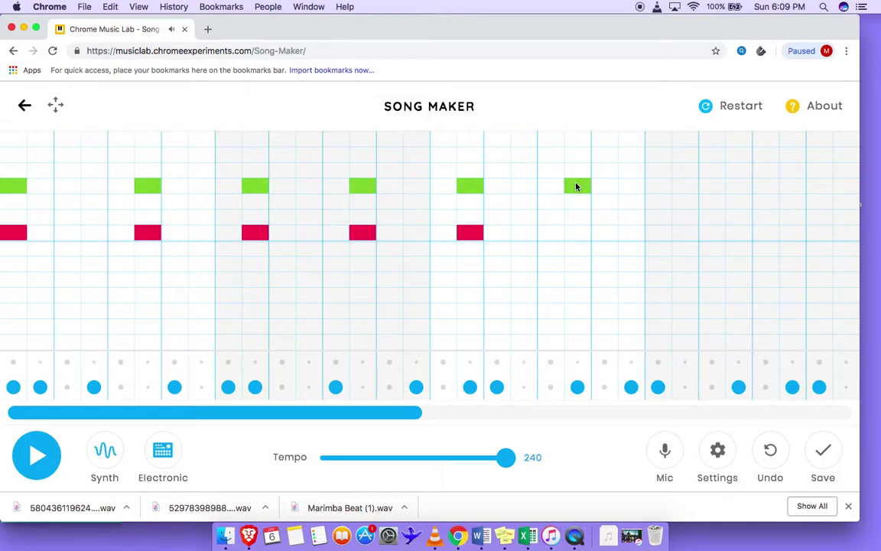
left_click(576, 233)
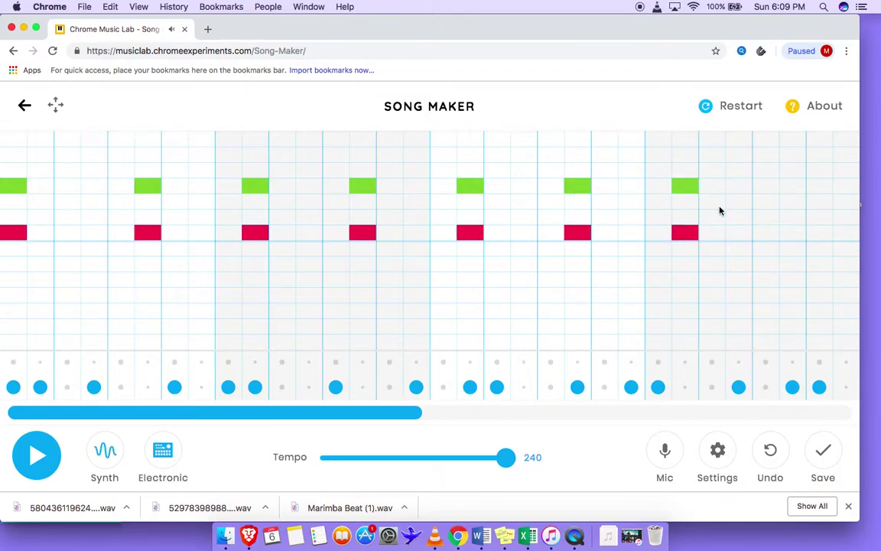
left_click(767, 232)
key("space")
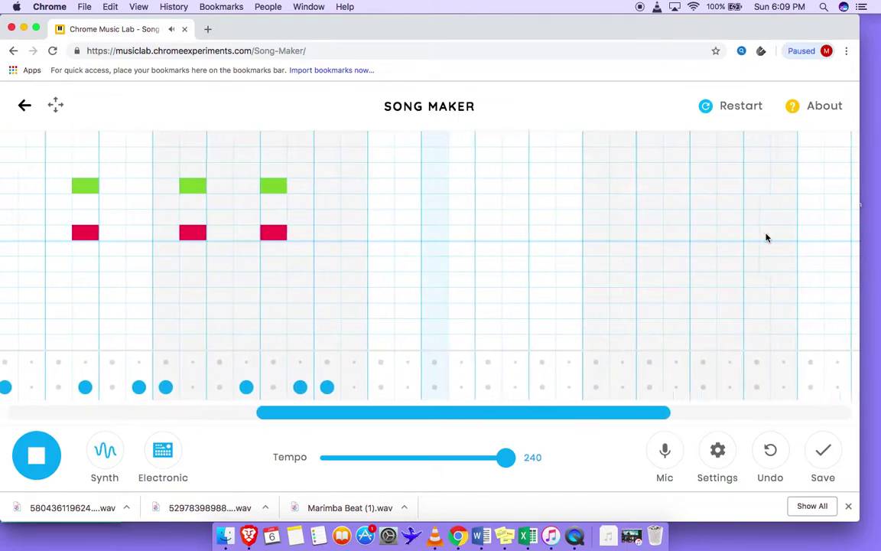
key("space")
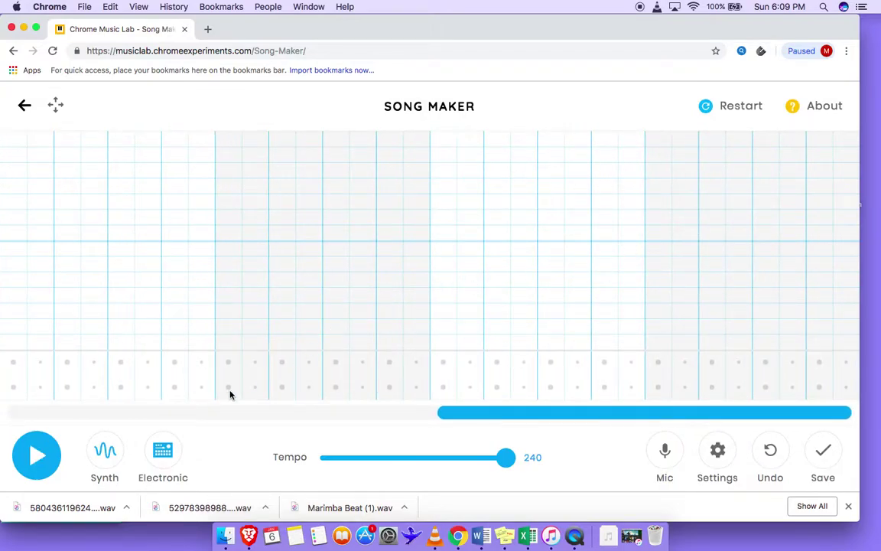
Add circle beats to the lower percussion row at columns 35, 36, 41 and 42 in the second half of the song
scroll(231, 391, "left", 4)
left_click(331, 387)
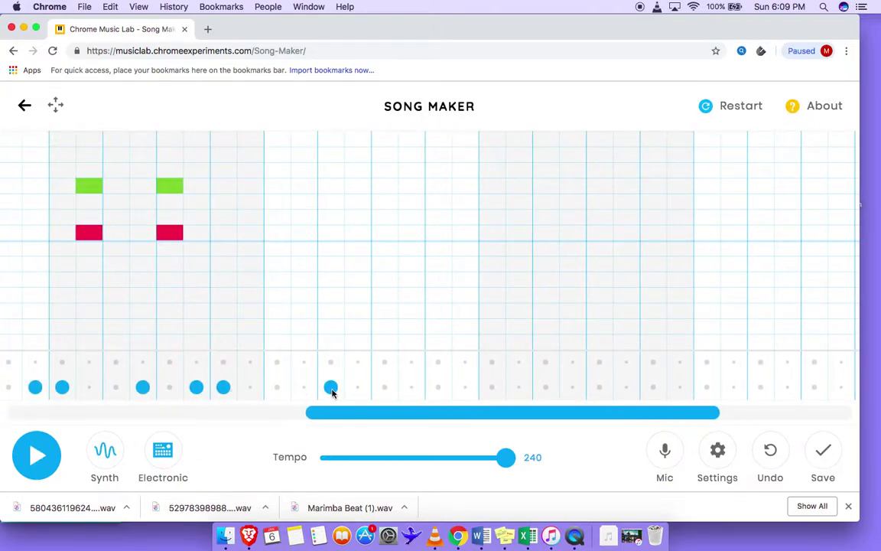
left_click(357, 388)
left_click(492, 387)
left_click(518, 387)
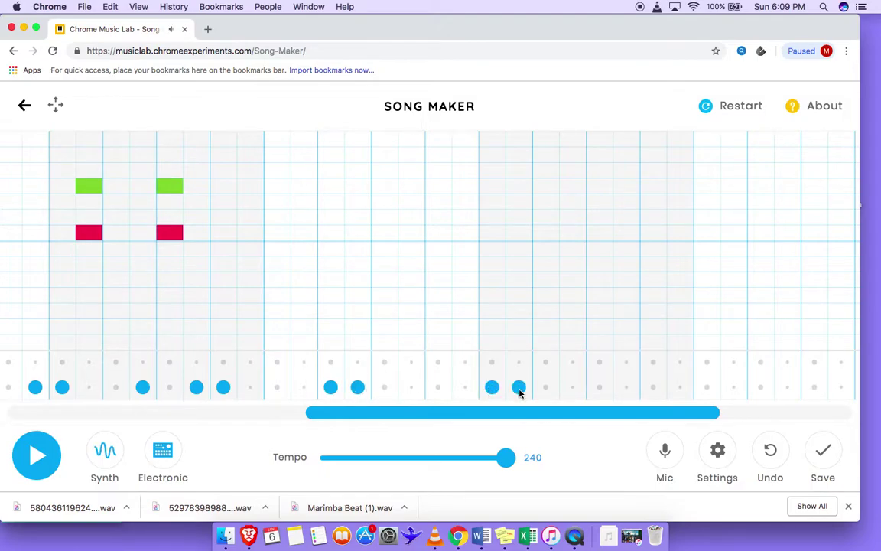
Save the 8-bar song and download it as a WAV file
scroll(349, 364, "left", 8)
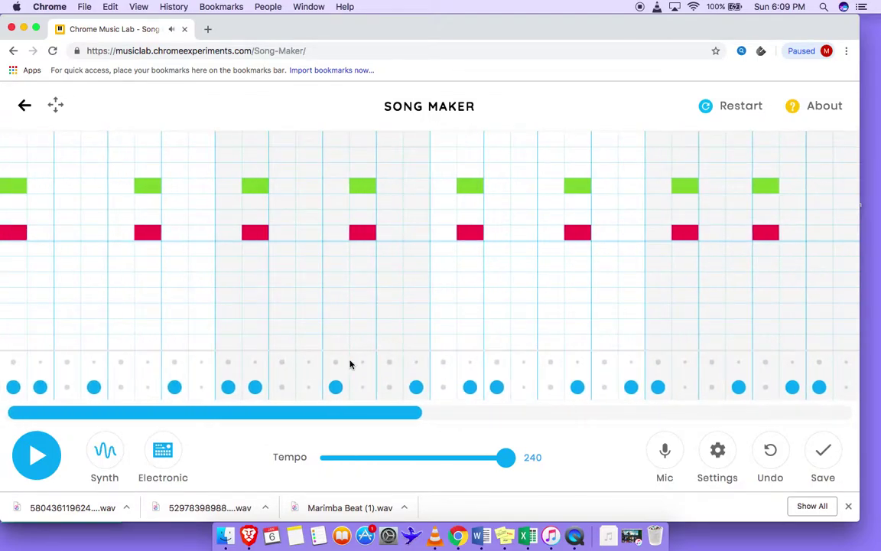
scroll(350, 364, "right", 10)
scroll(349, 364, "left", 10)
left_click(822, 453)
left_click(533, 420)
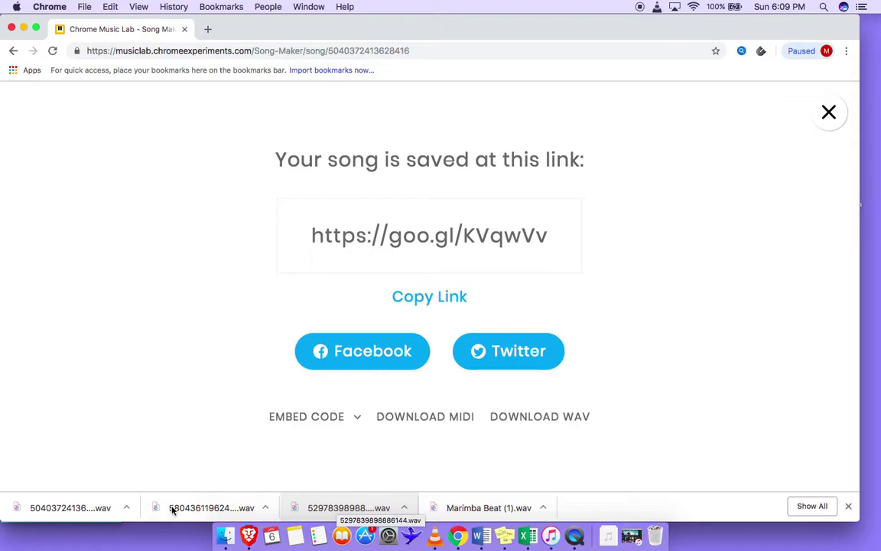
Show the newest WAV download in Finder, start renaming it, and close the Downloads window
left_click(127, 508)
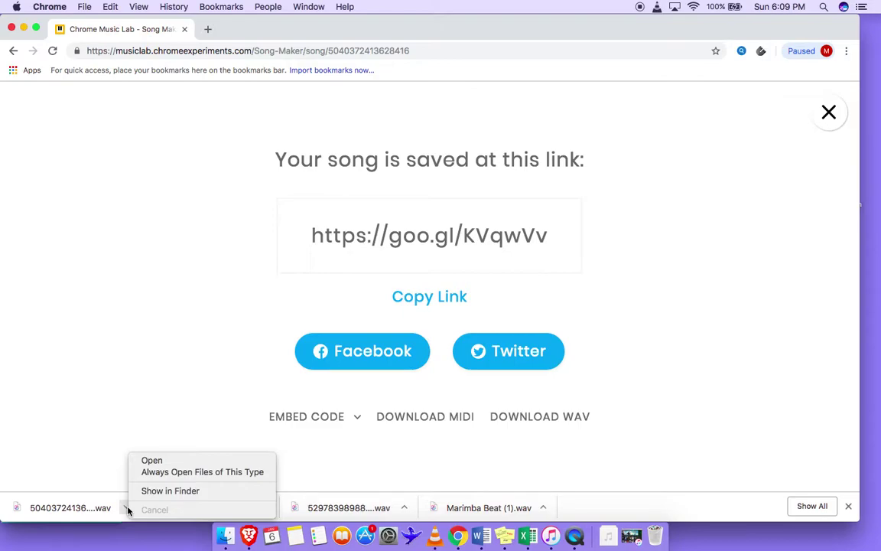
left_click(157, 492)
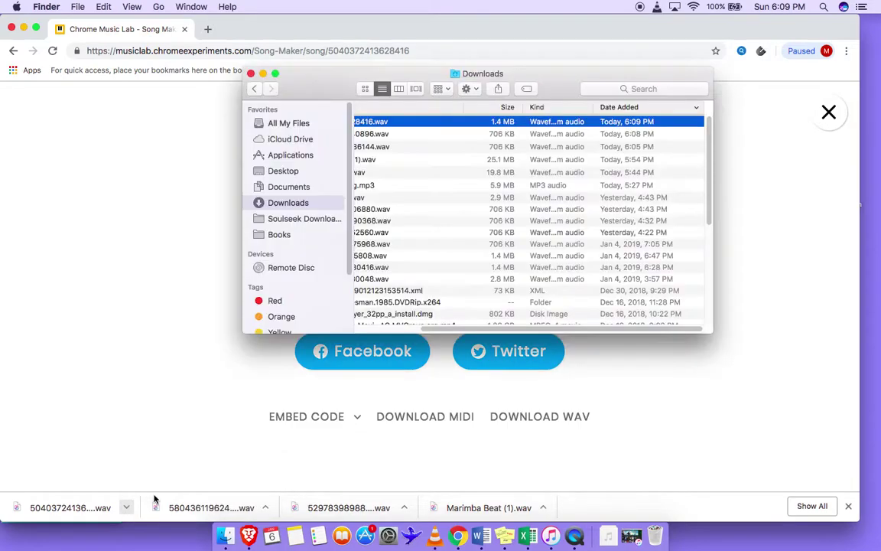
right_click(366, 126)
left_click(395, 189)
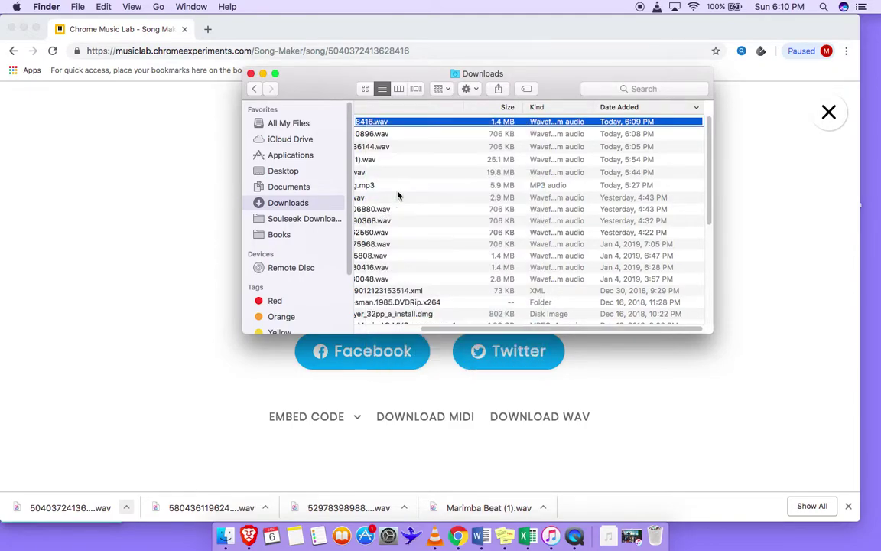
left_click(251, 74)
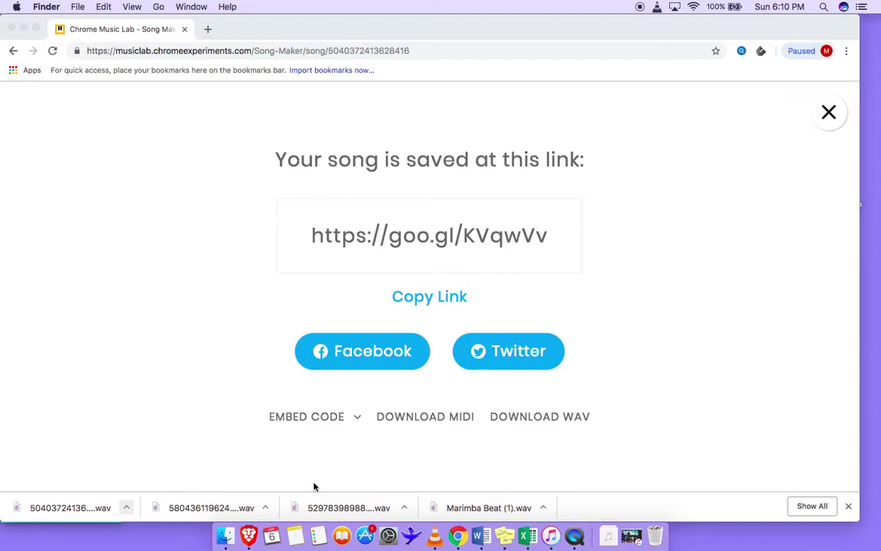
left_click(210, 29)
type("www.google.ca")
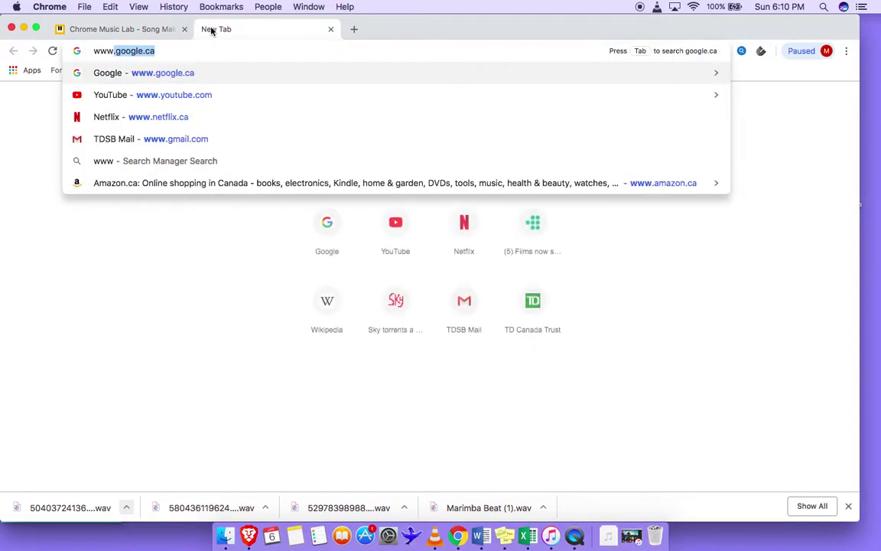
key("Return")
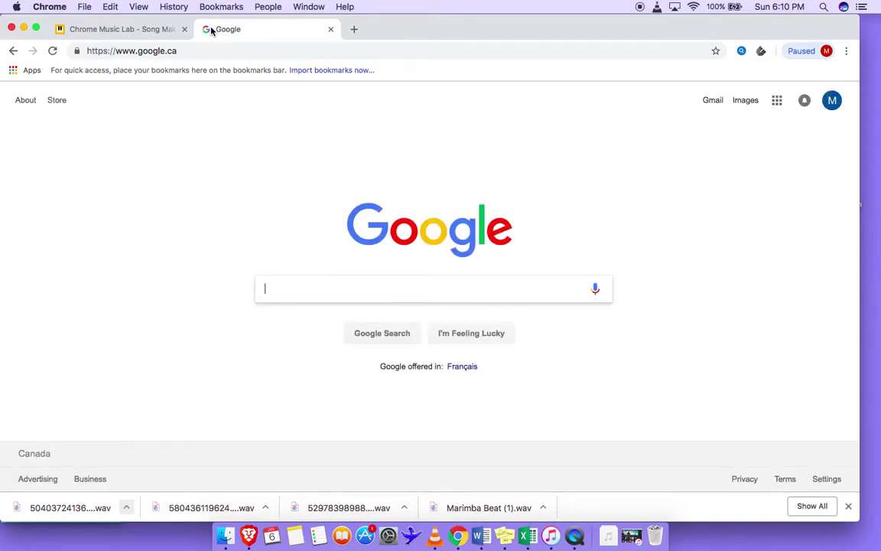
type("soundation")
key("Return")
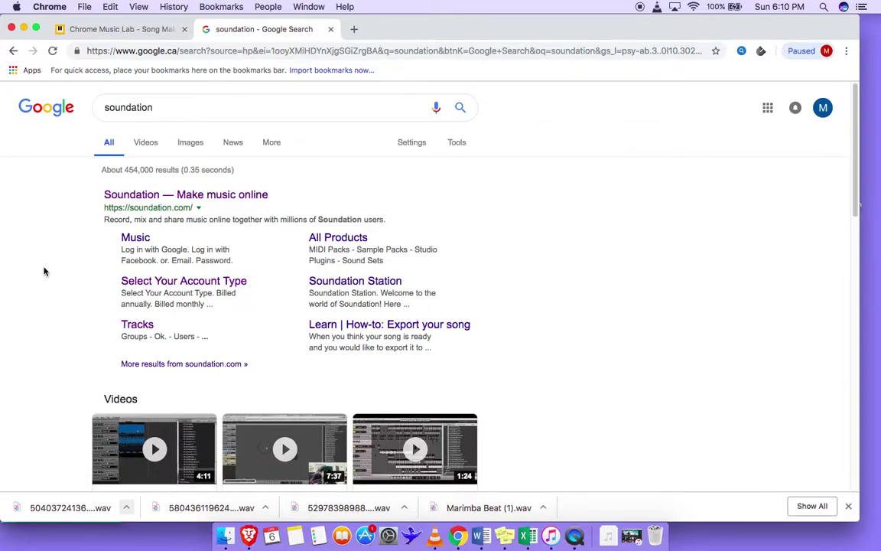
Open the Soundation website from the search results, enter its Studio, and look over the channels of the untitled song
left_click(151, 196)
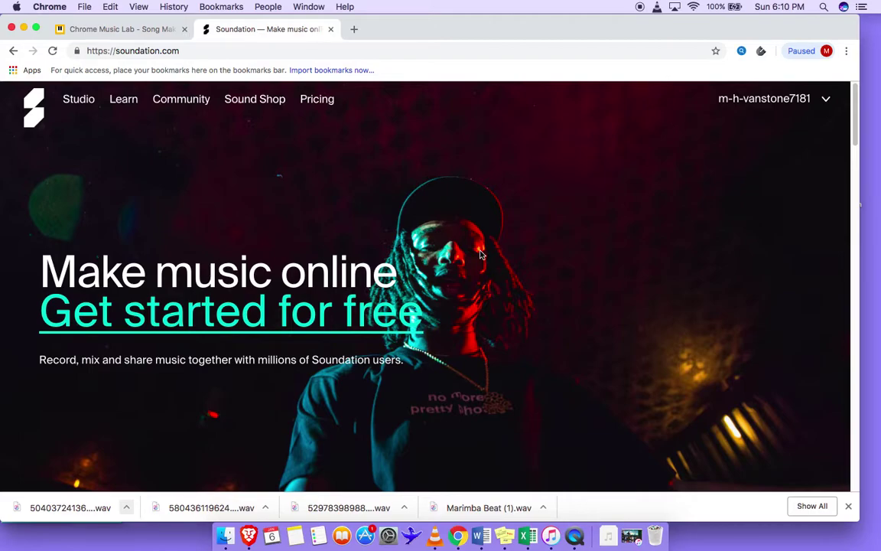
left_click(82, 101)
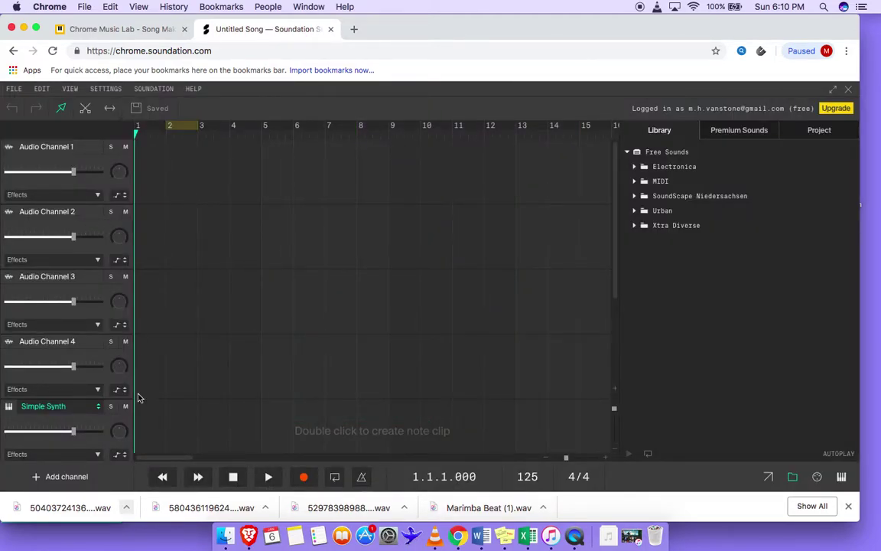
scroll(190, 391, "down", 2)
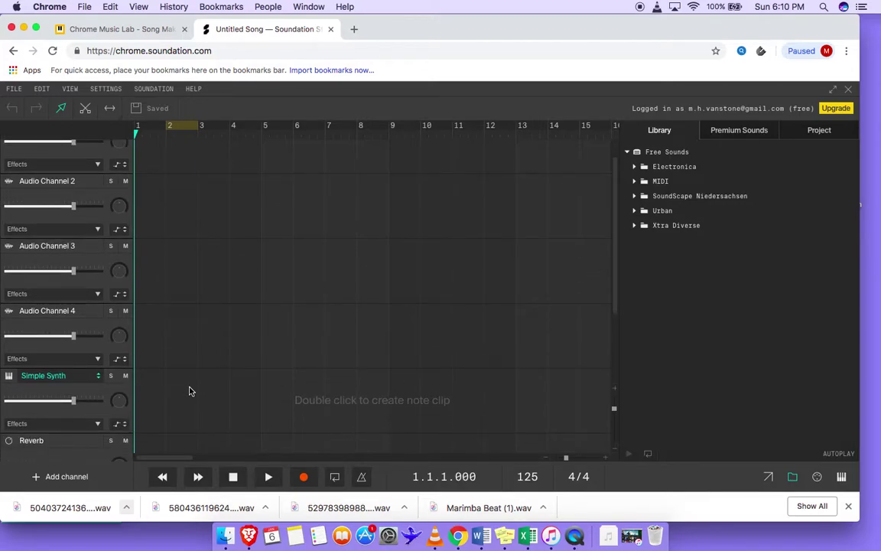
scroll(191, 391, "up", 2)
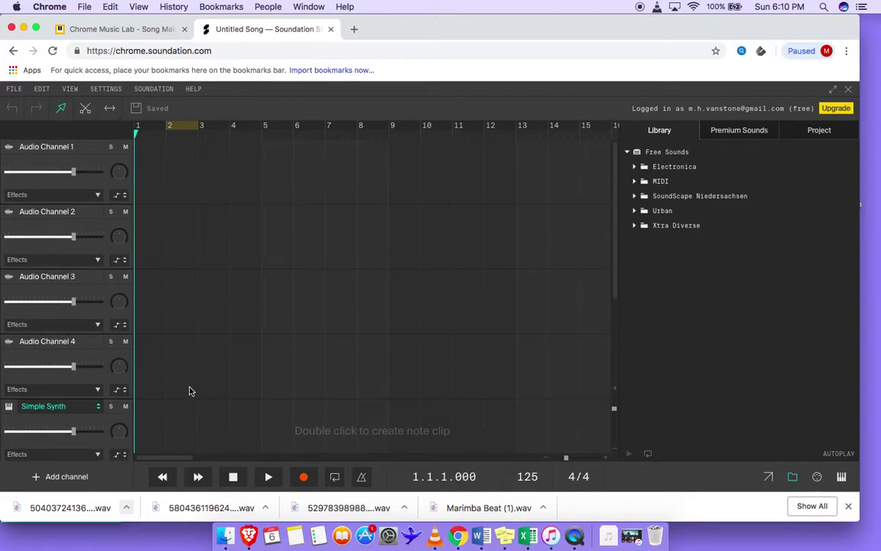